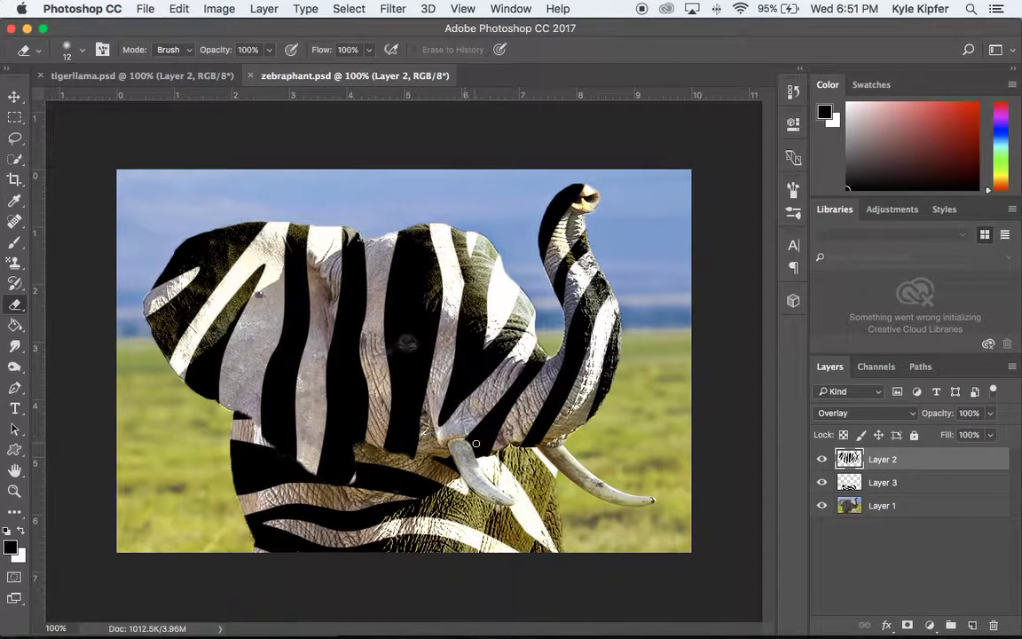
# Compare the tiger-striped llama example, then return to zebraphant.psd with the Clone Stamp tool group selected
pyautogui.click(140, 76)
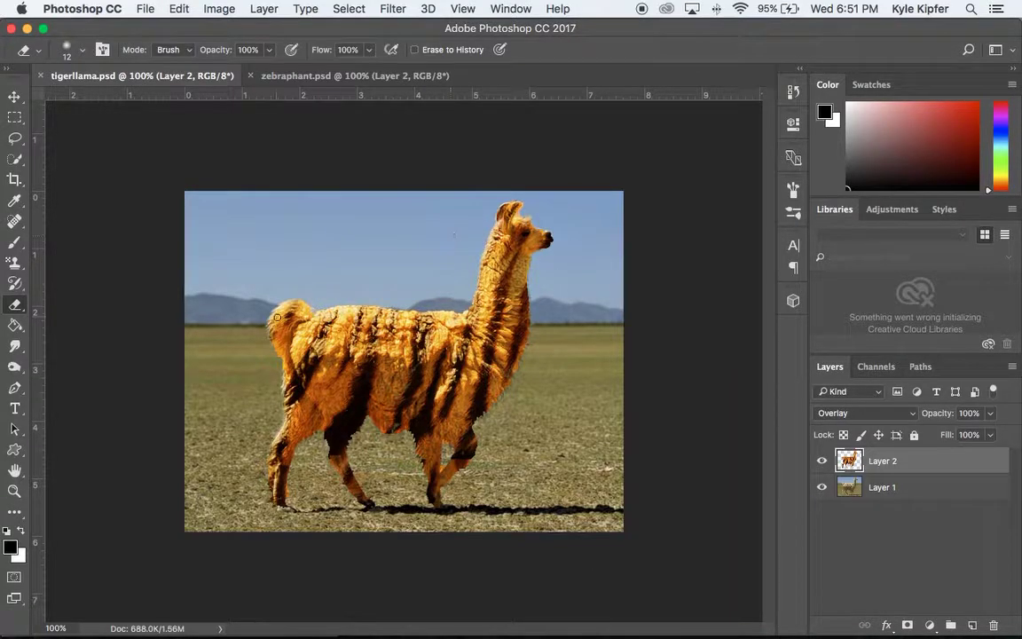
pyautogui.click(308, 77)
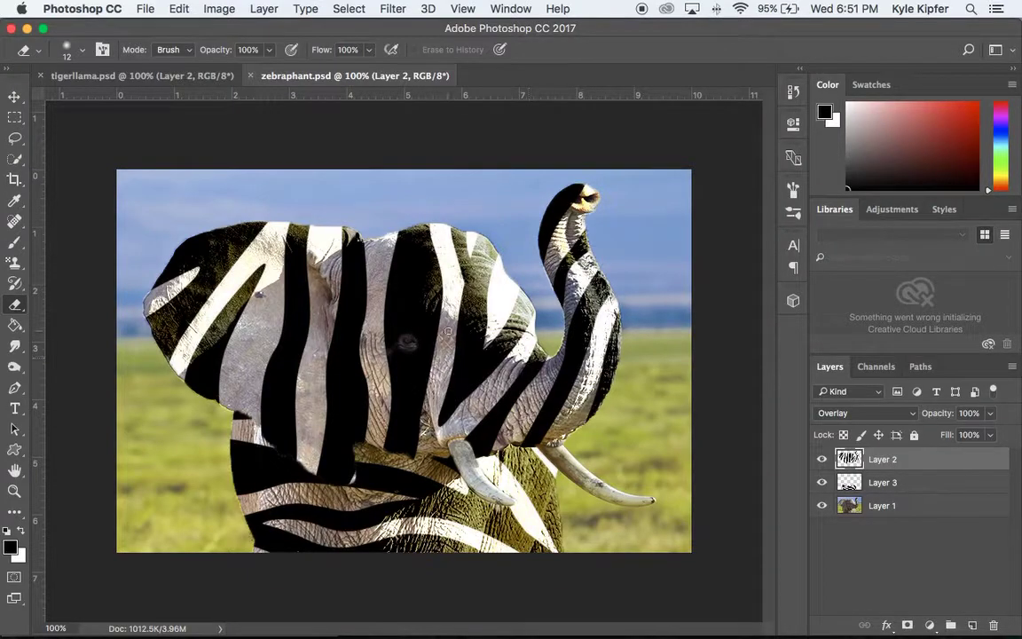
pyautogui.click(11, 264)
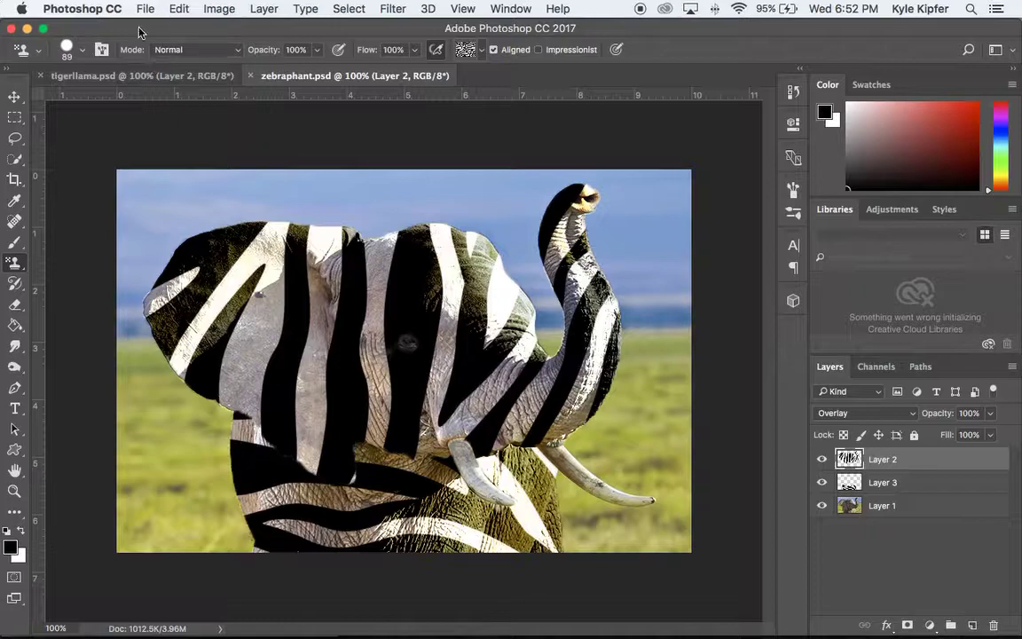
# Copy the raised-trunk elephant photo from the Google Images preview in Chrome
pyautogui.moveTo(454, 636)
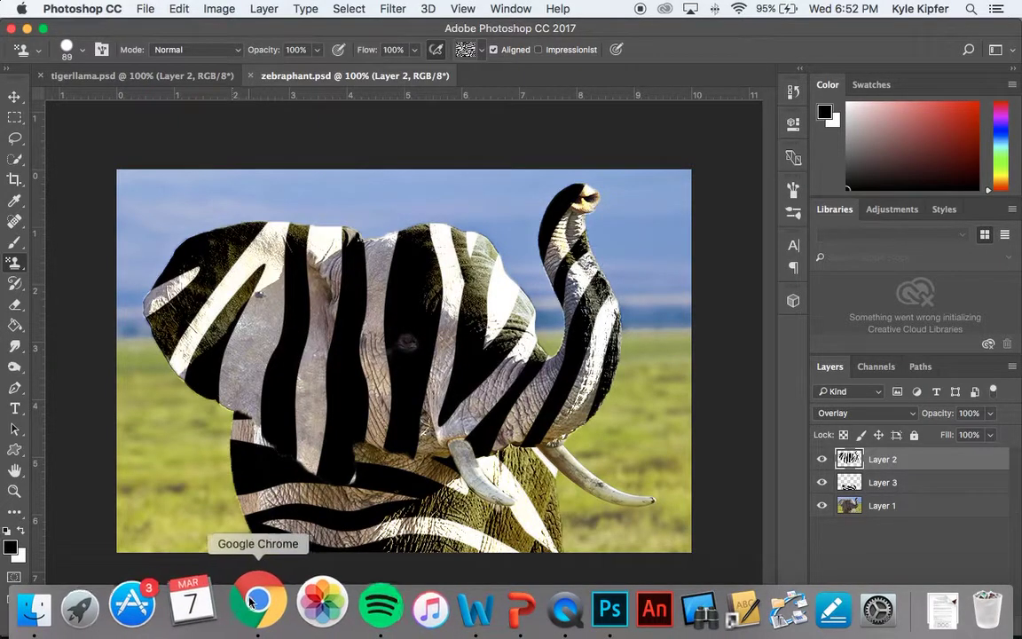
pyautogui.click(257, 602)
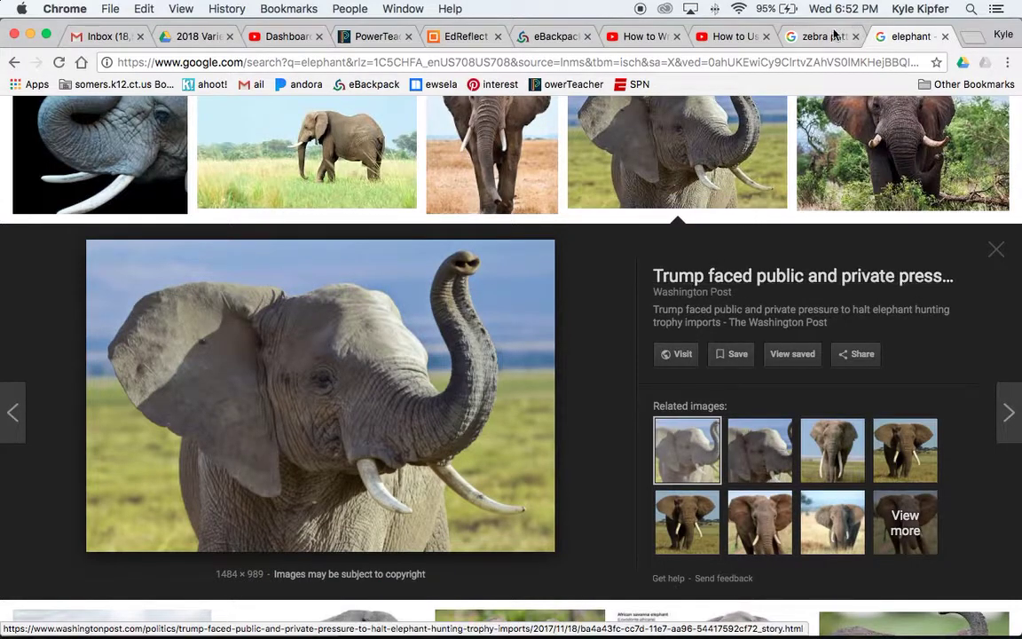
pyautogui.rightClick(358, 404)
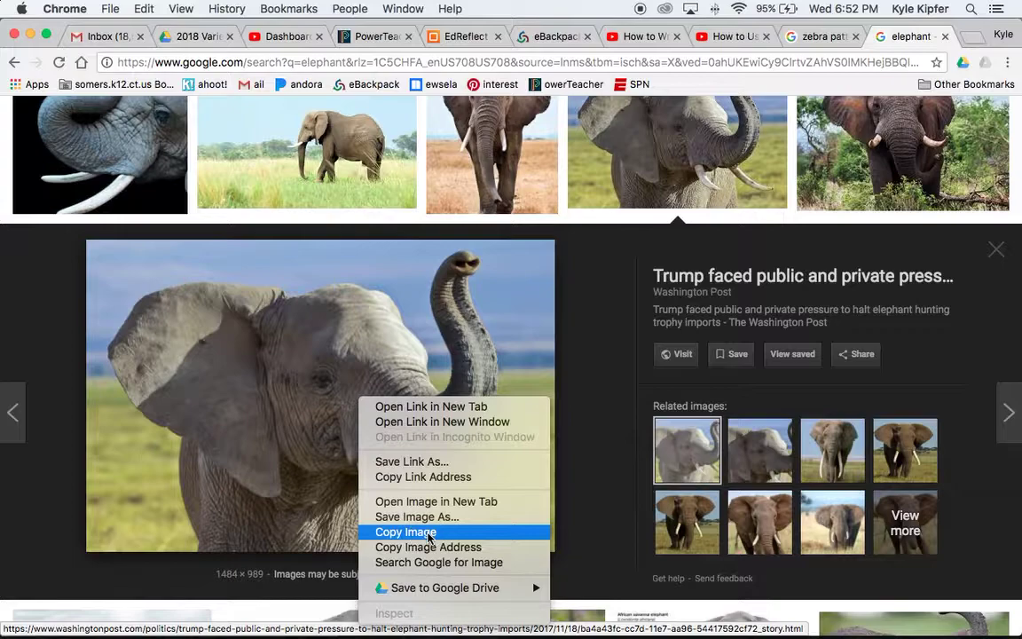
pyautogui.click(429, 532)
# Create a clipboard-sized 1484 × 989 document and paste the elephant photo into it
pyautogui.moveTo(448, 634)
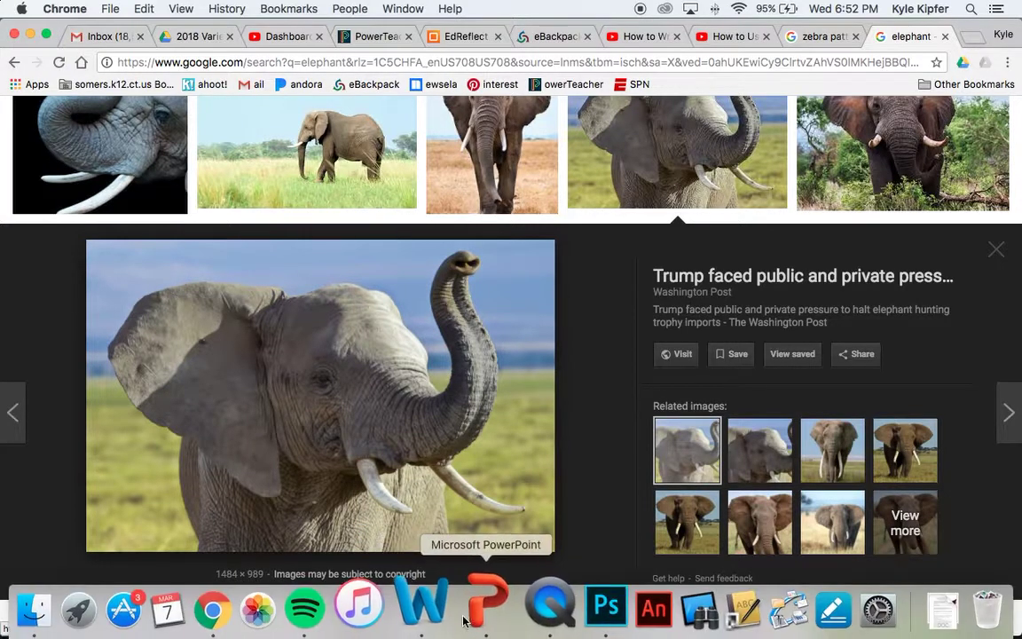
pyautogui.click(552, 600)
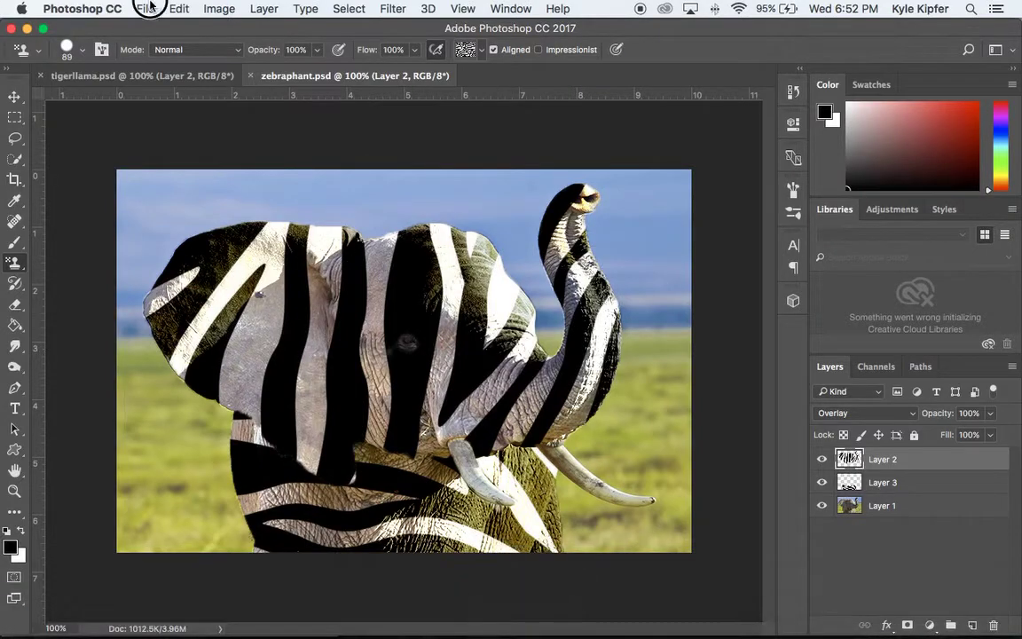
pyautogui.click(145, 8)
pyautogui.click(161, 28)
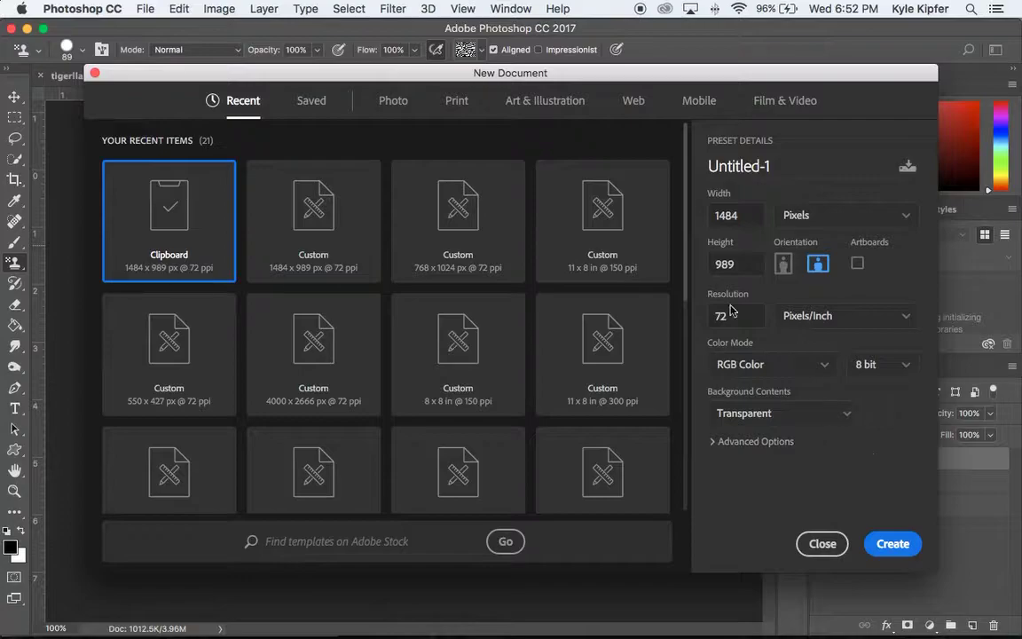
pyautogui.click(902, 545)
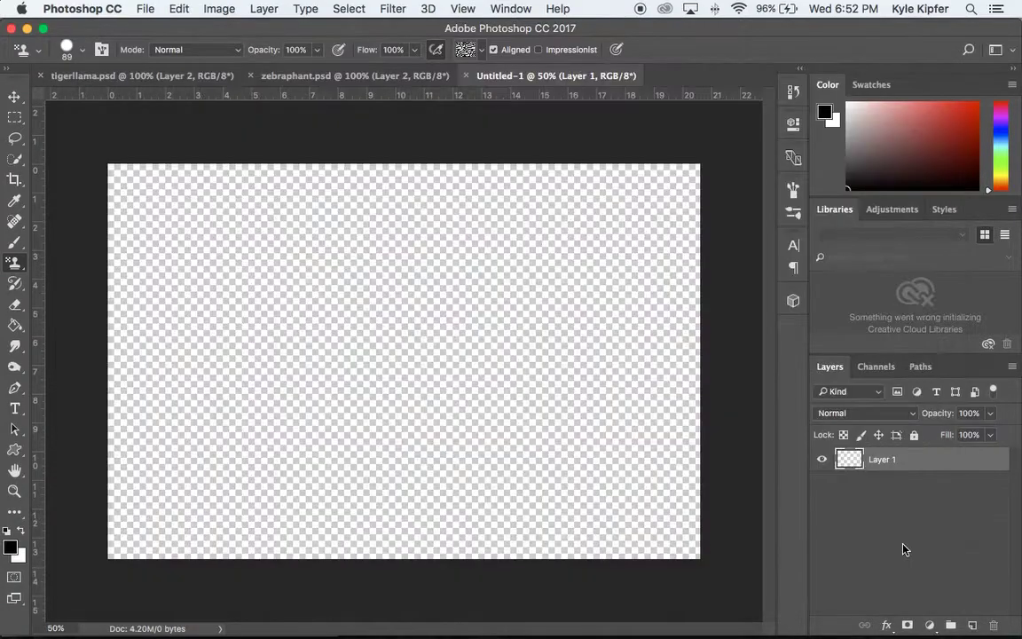
pyautogui.press('super+v')
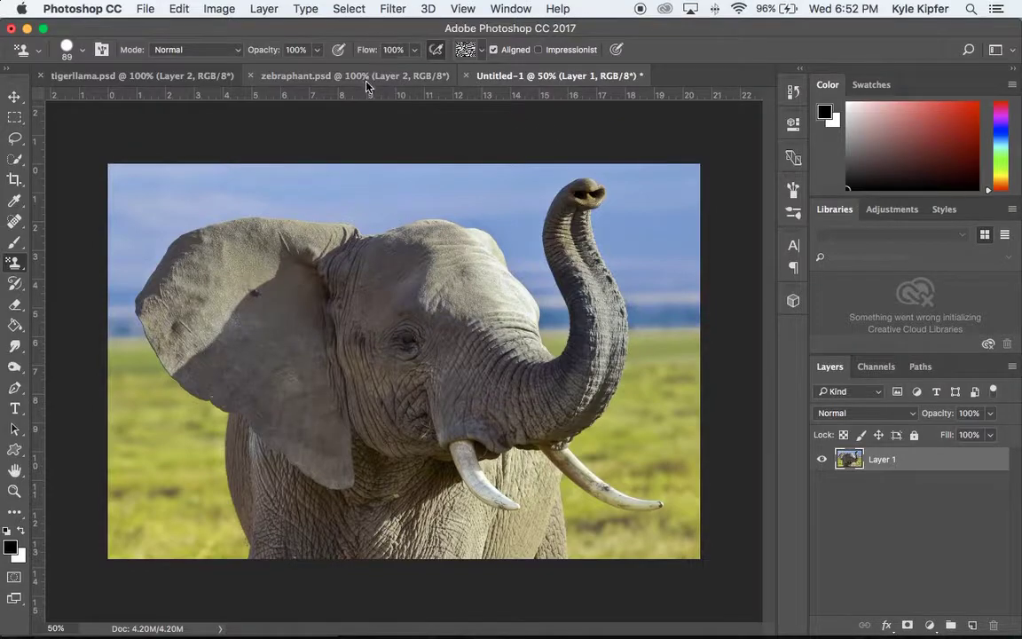
# Browse the zebra pattern results and copy the 768 × 1024 Designer's Hand zebra stripes image
pyautogui.press('super+Tab')
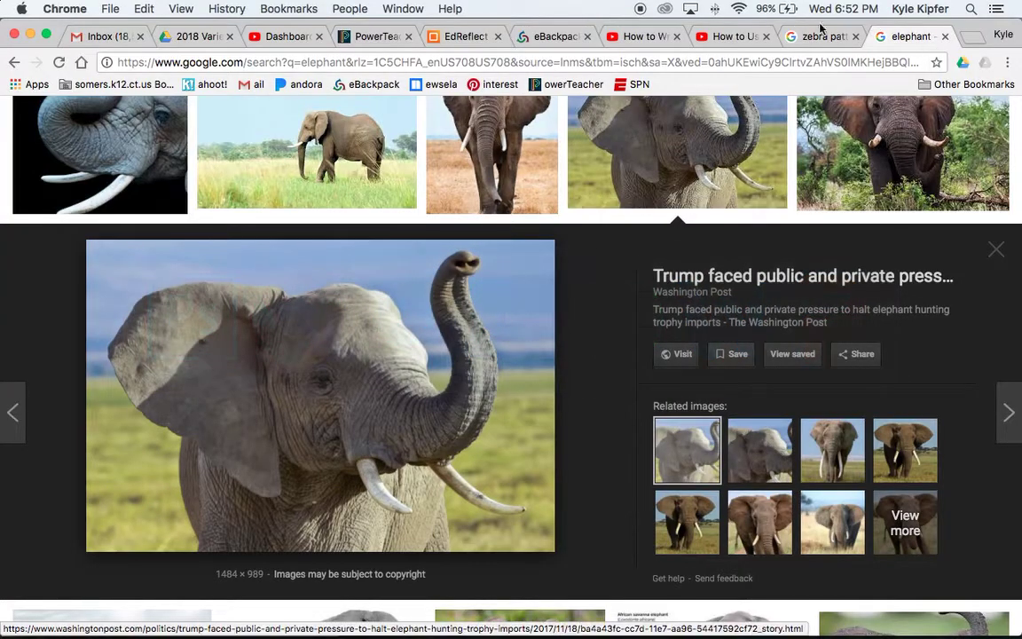
pyautogui.click(816, 36)
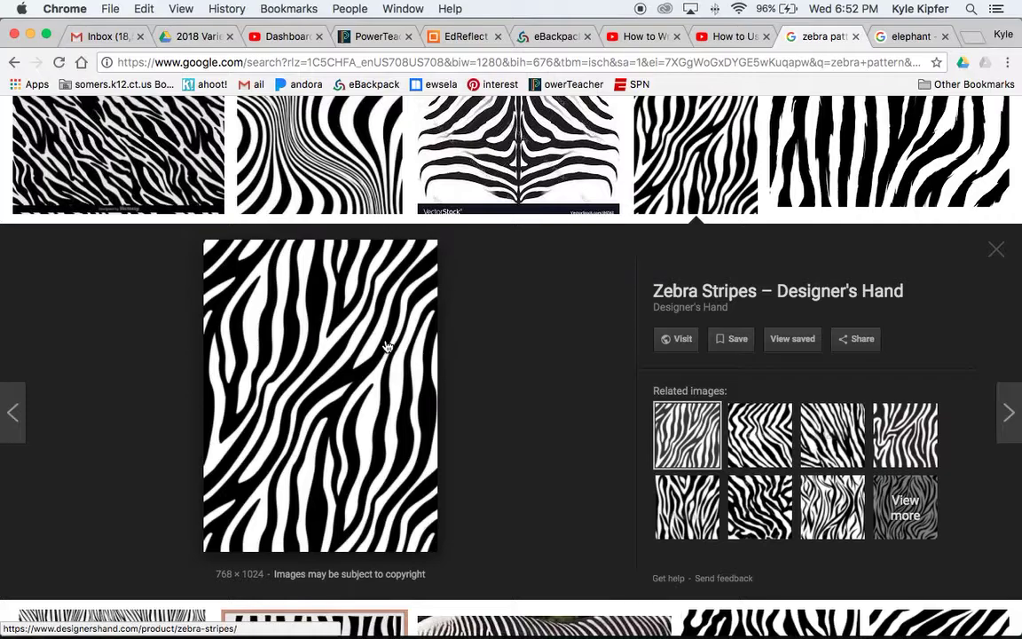
pyautogui.click(761, 435)
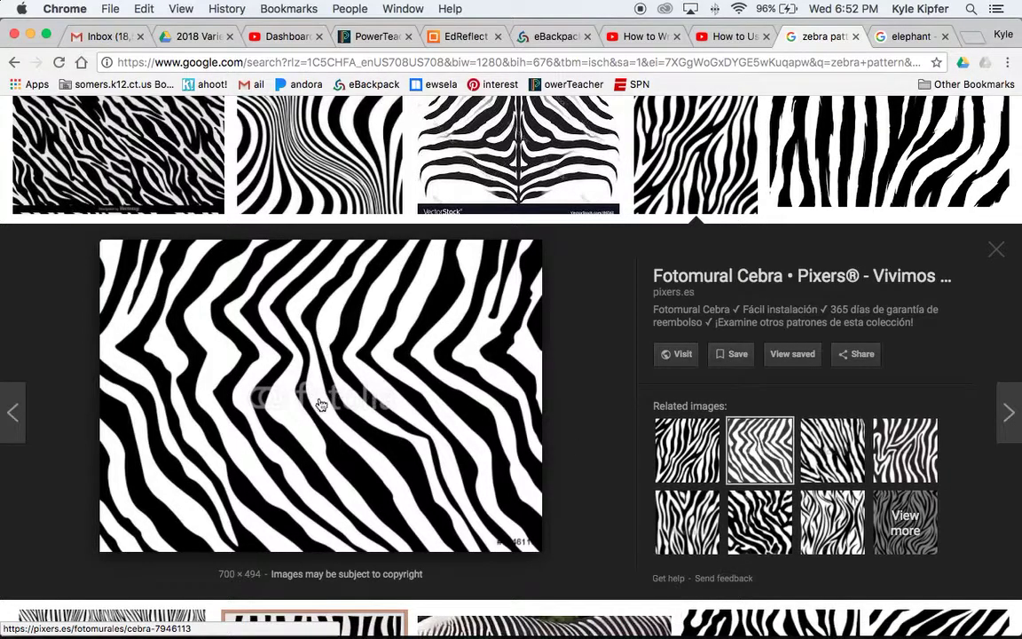
pyautogui.click(840, 458)
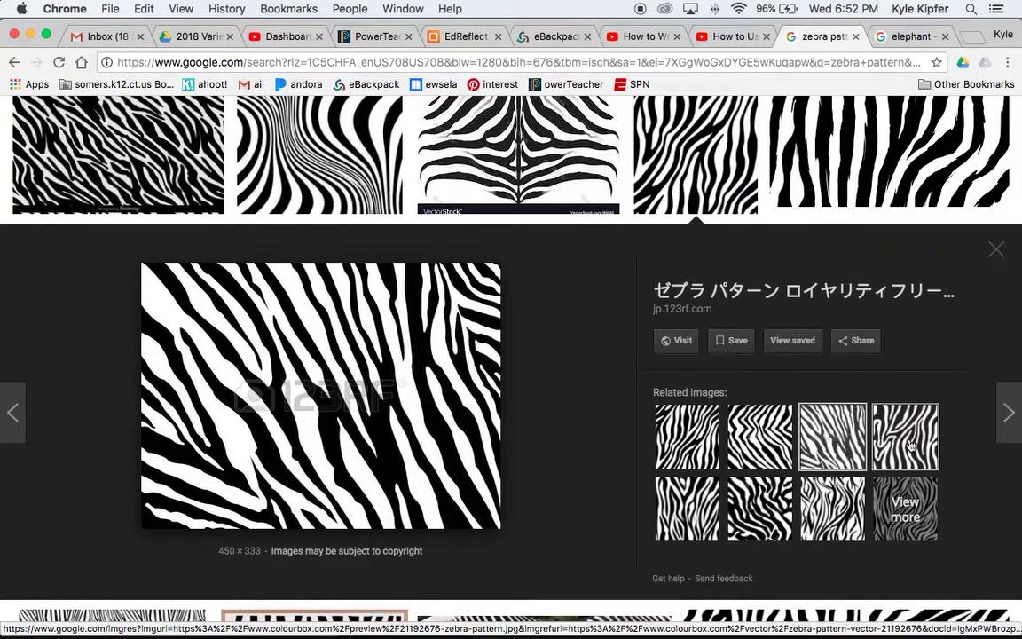
pyautogui.click(760, 435)
pyautogui.click(748, 432)
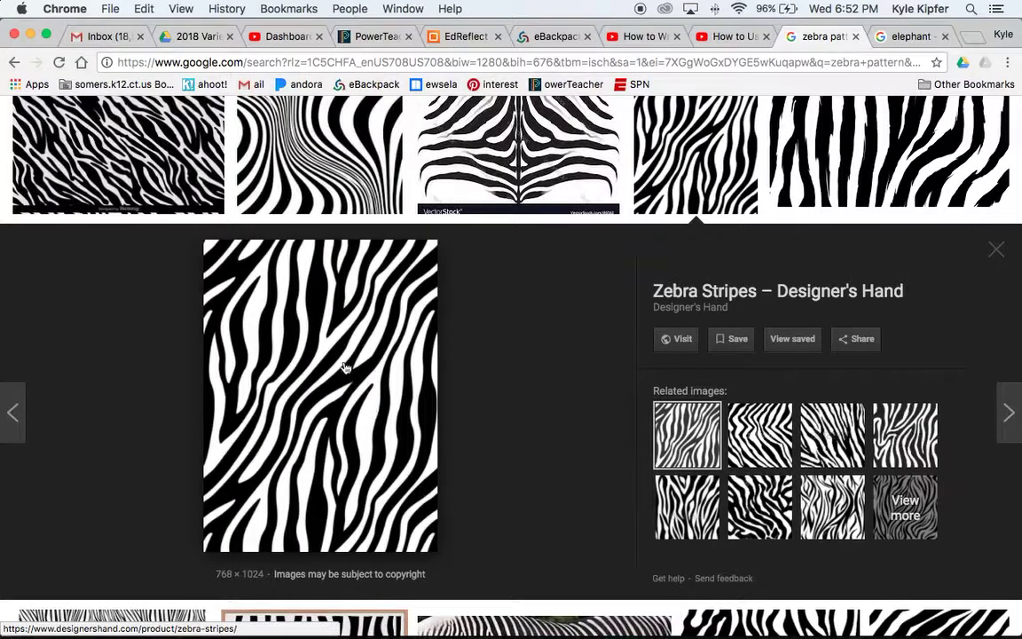
pyautogui.rightClick(342, 364)
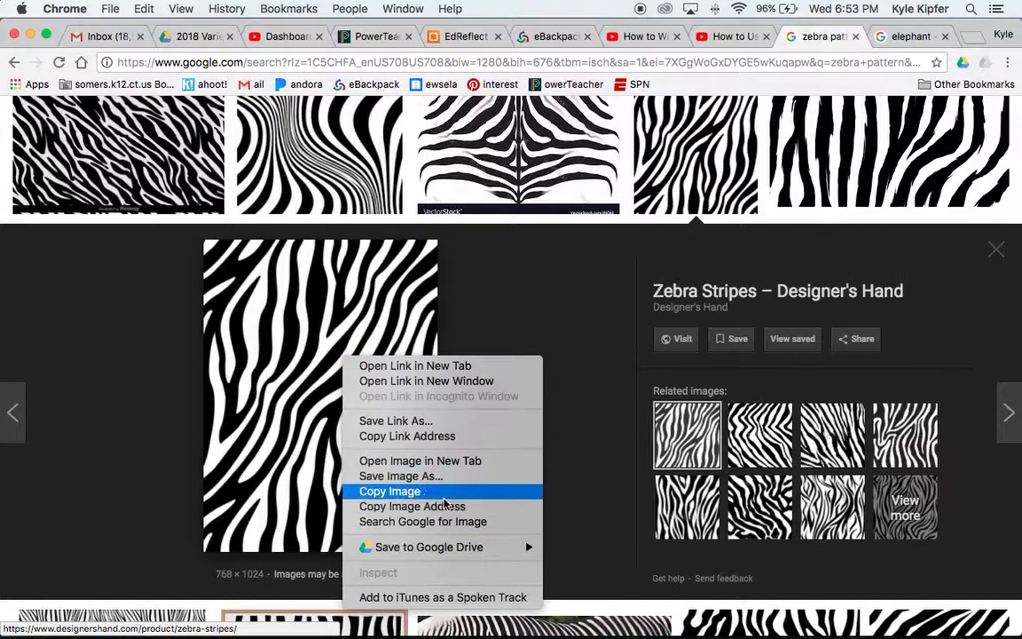
pyautogui.click(429, 490)
pyautogui.press('super+Tab')
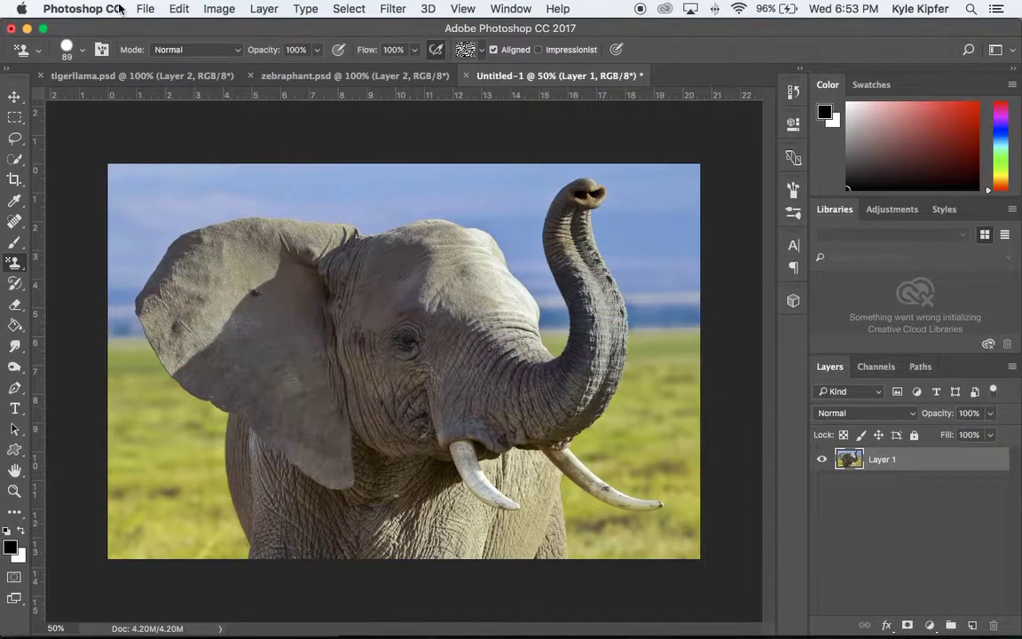
# Create a clipboard-sized 768 × 1024 document and paste the zebra stripes into it
pyautogui.click(145, 8)
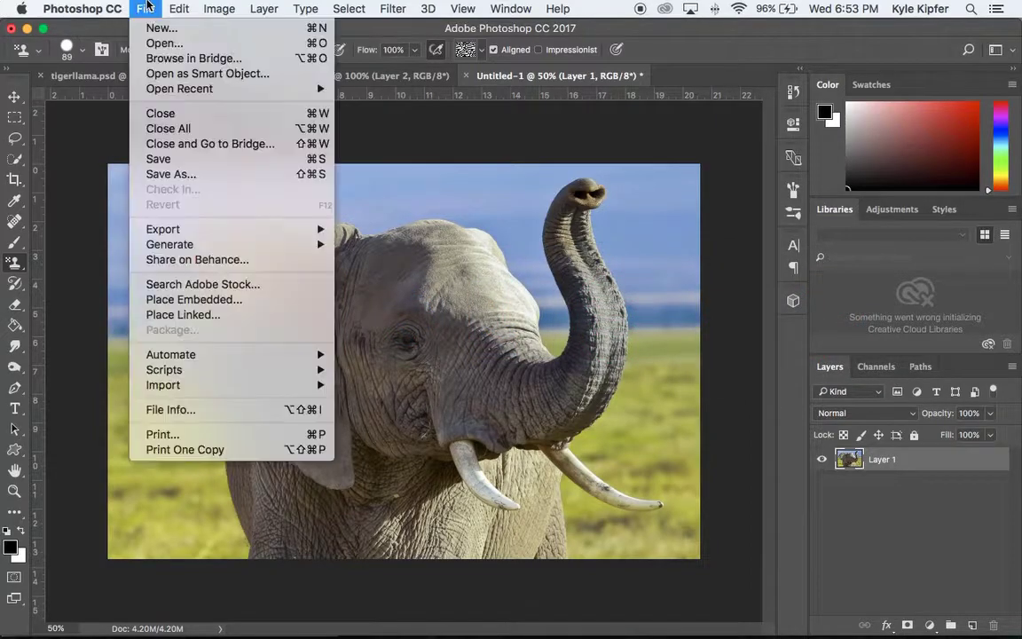
pyautogui.click(151, 28)
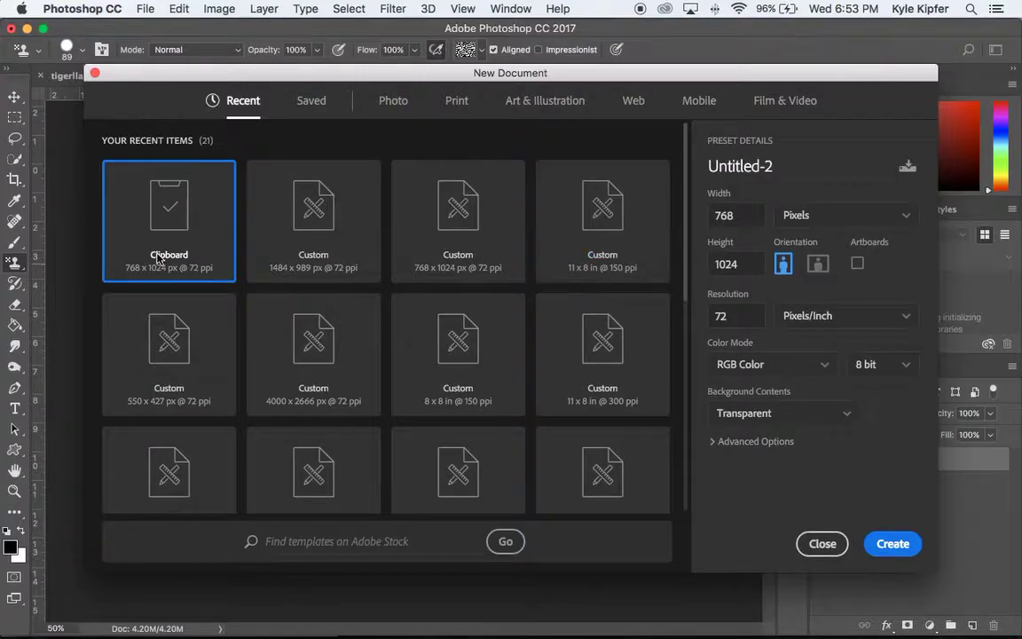
pyautogui.click(892, 543)
pyautogui.press('super+v')
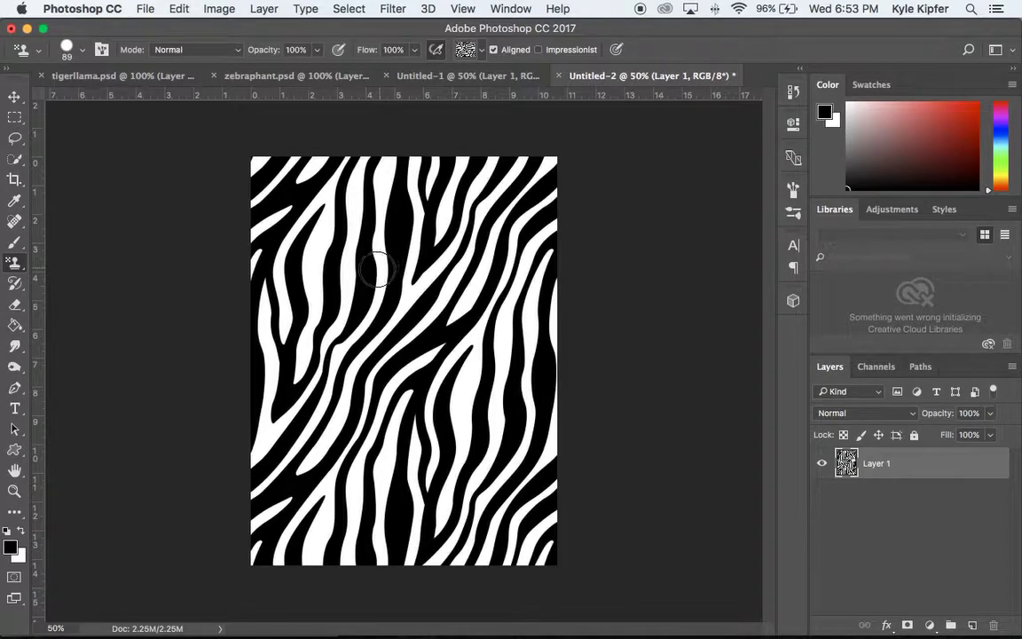
pyautogui.click(173, 7)
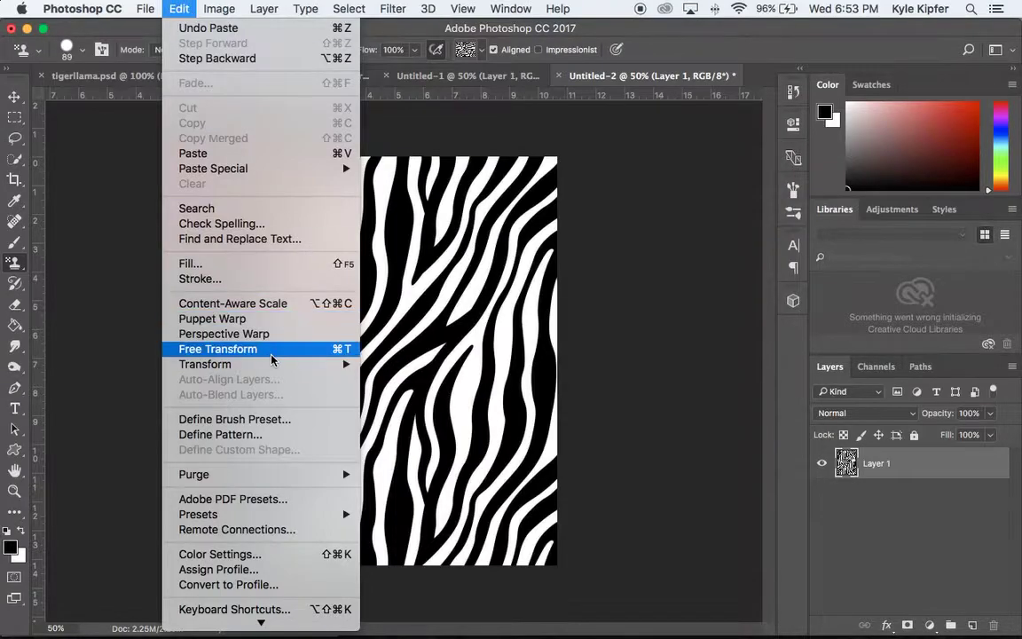
pyautogui.click(262, 433)
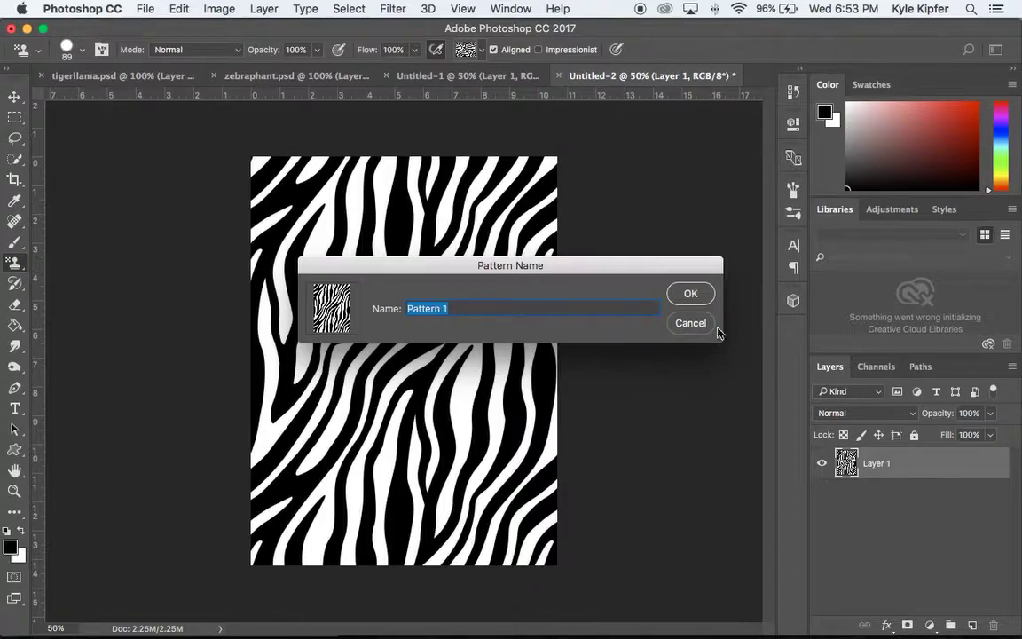
pyautogui.click(690, 324)
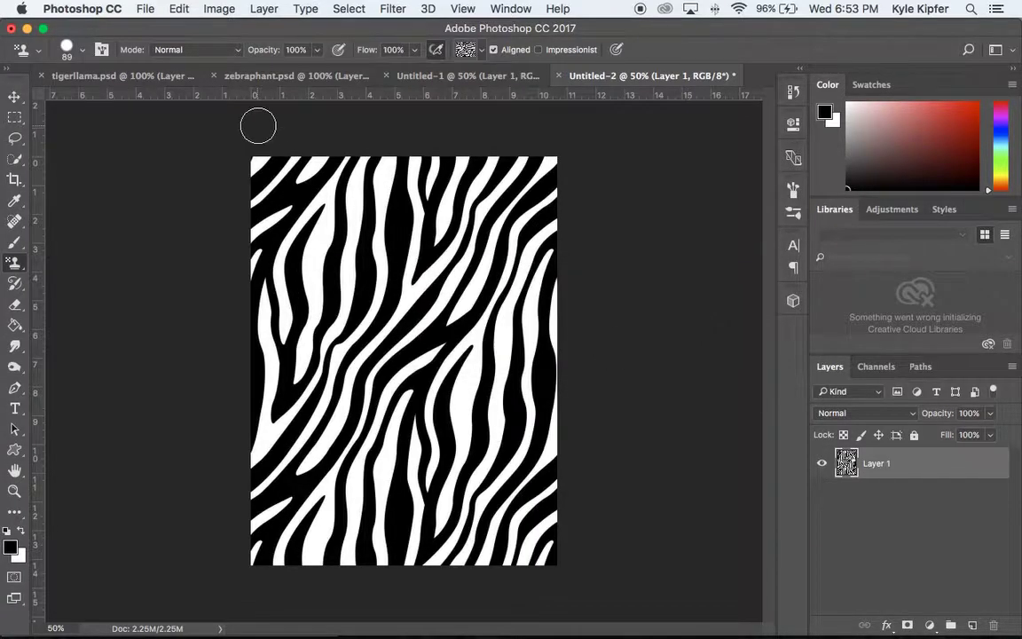
pyautogui.click(213, 8)
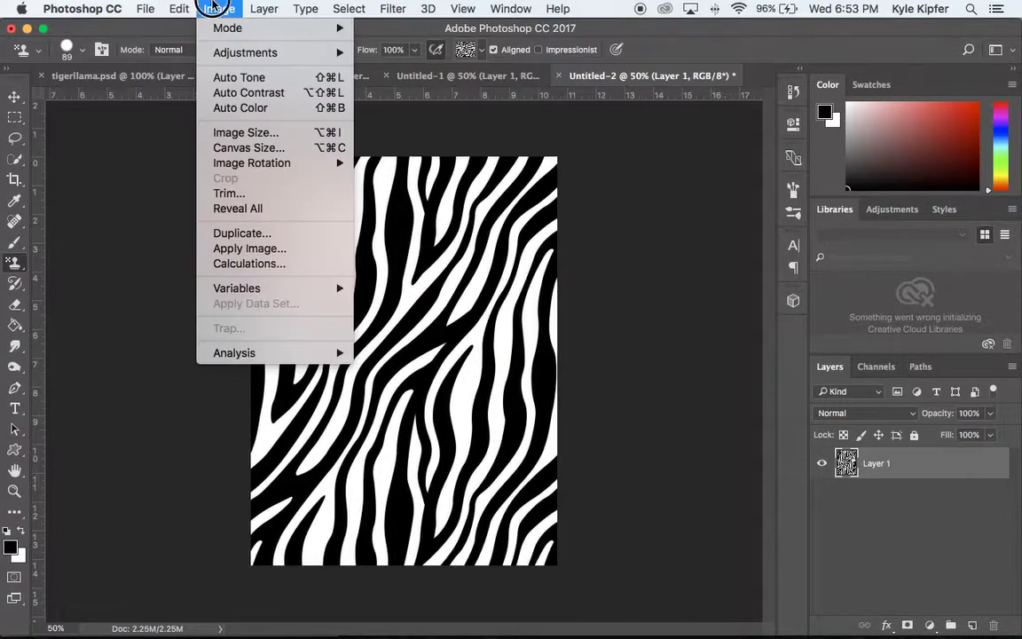
pyautogui.click(285, 133)
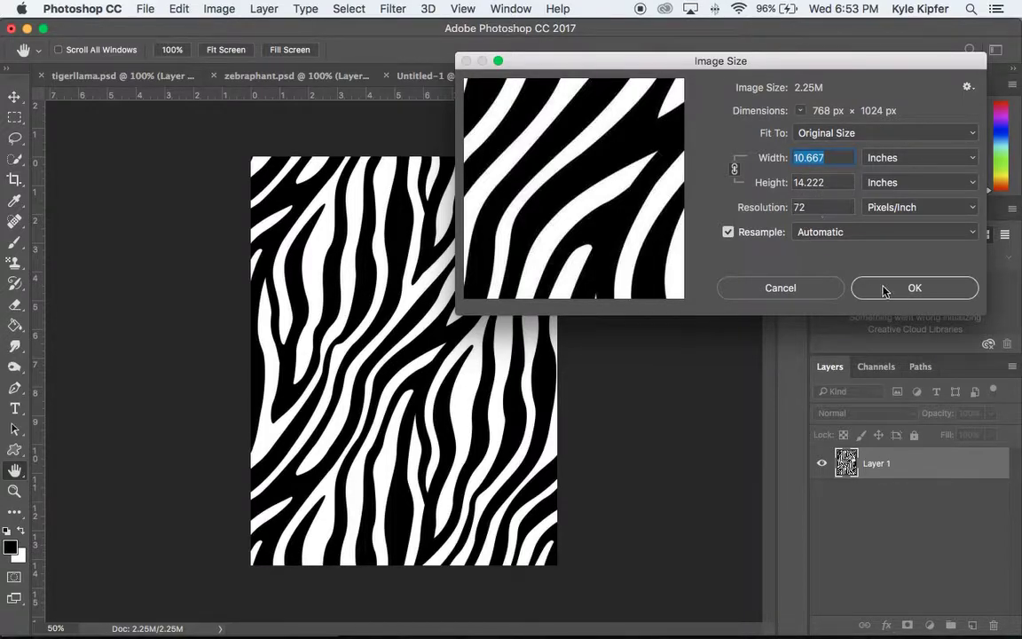
pyautogui.click(906, 299)
pyautogui.press('s')
# Resize the Untitled-1 elephant photo to 10 inches wide (720 × 480 px) and zoom in
pyautogui.click(482, 76)
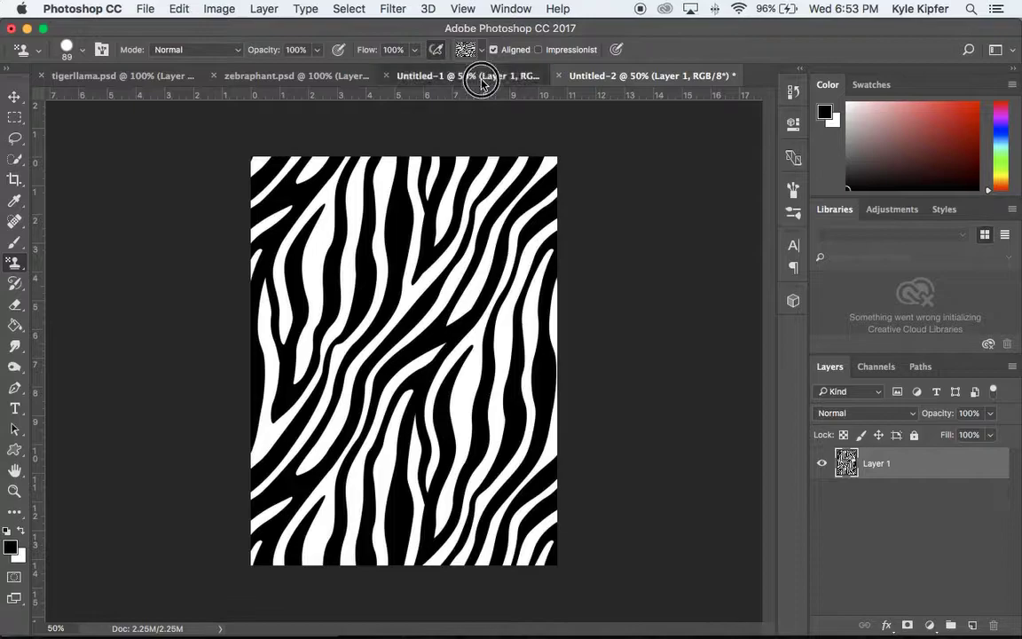
pyautogui.click(210, 9)
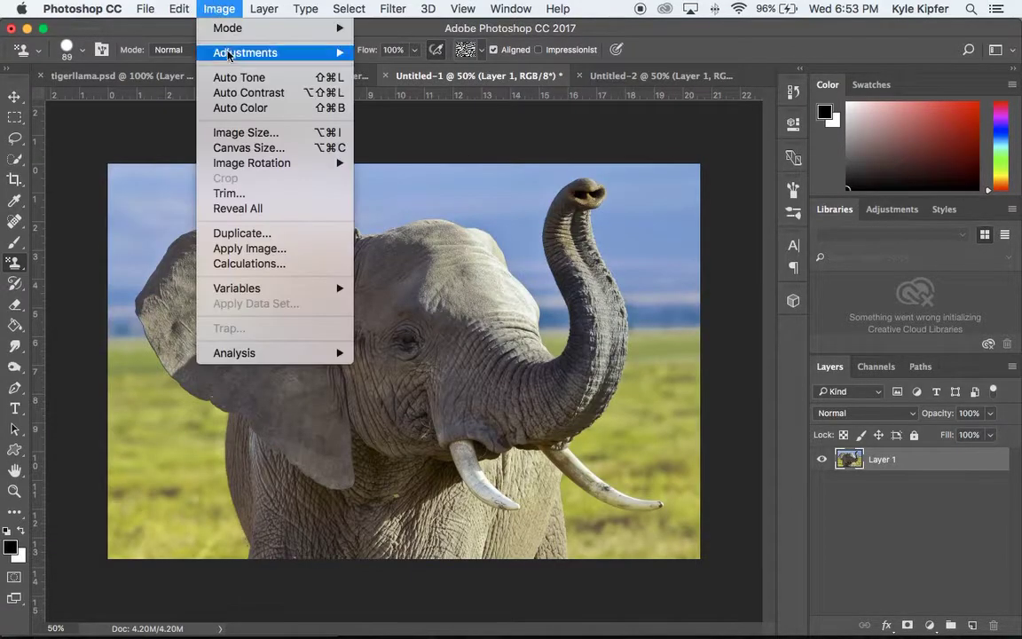
pyautogui.click(295, 139)
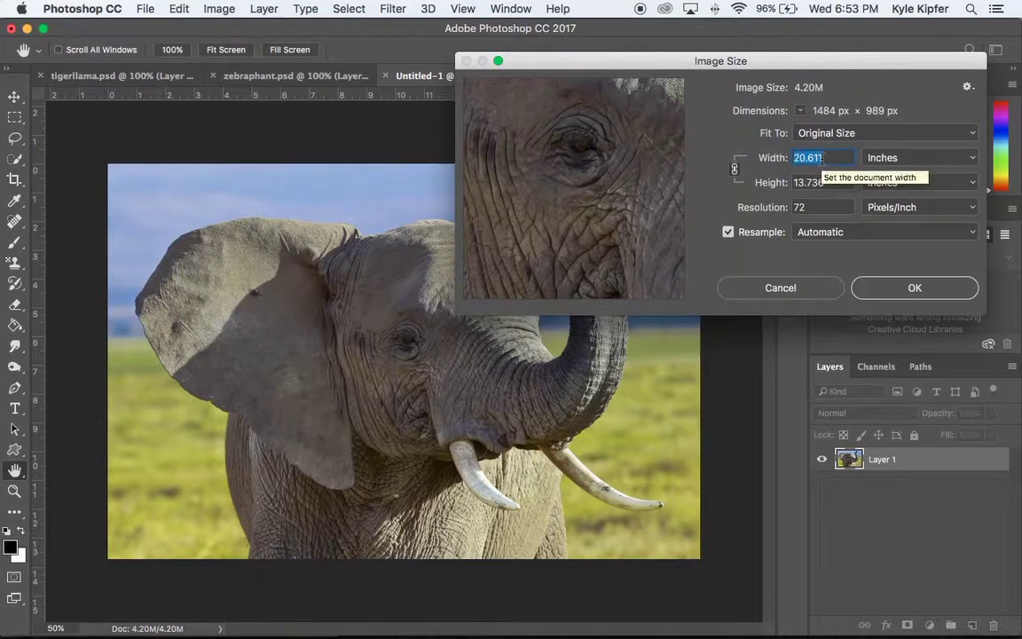
pyautogui.write('10')
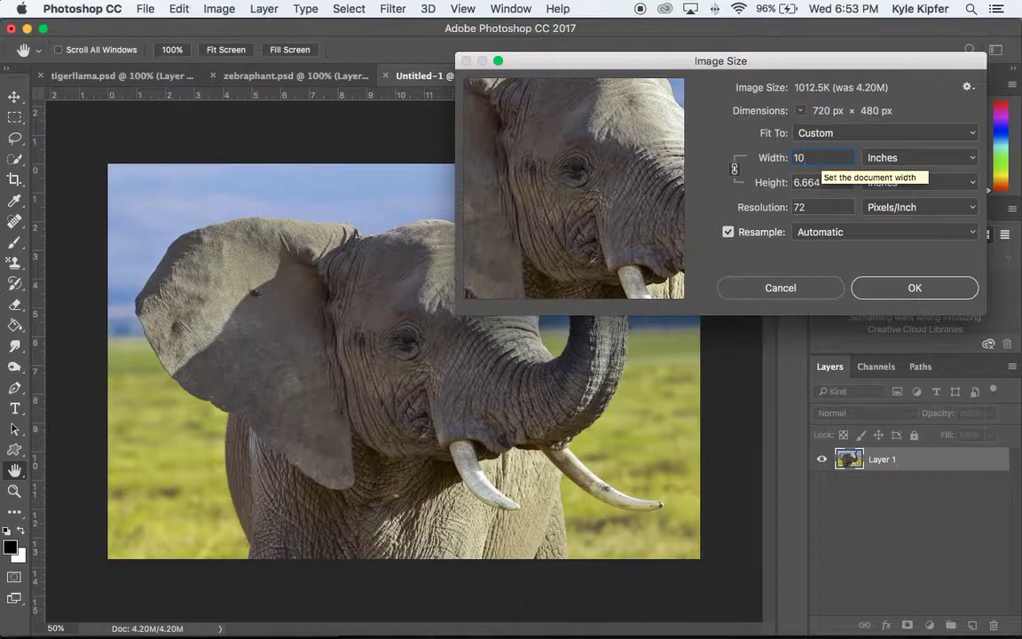
pyautogui.click(896, 290)
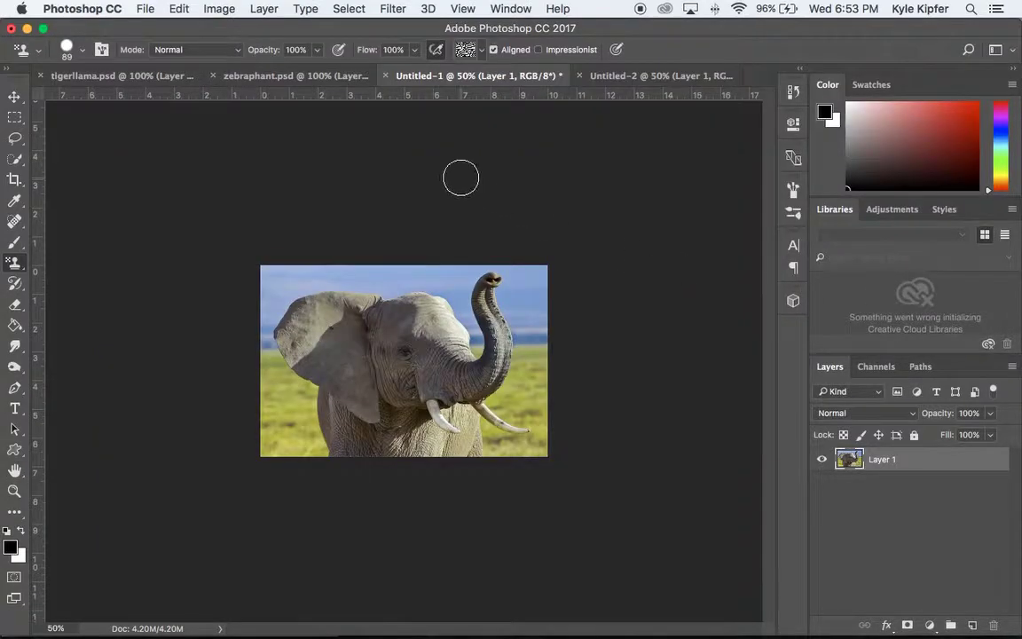
pyautogui.click(15, 489)
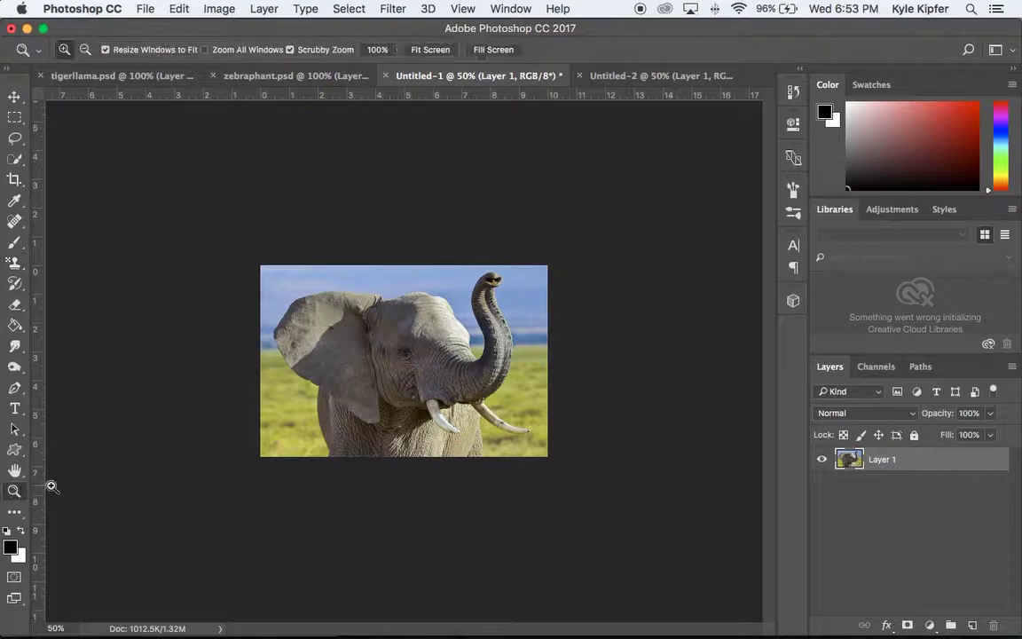
pyautogui.click(410, 386)
pyautogui.click(413, 384)
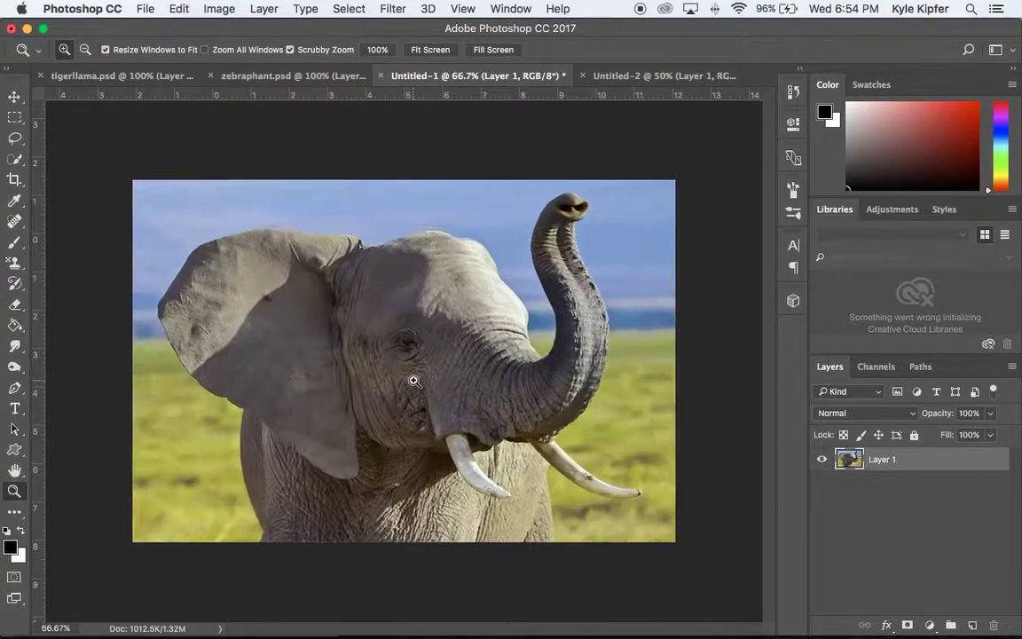
# Define the Untitled-2 portrait zebra stripes as a pattern named 'zebra'
pyautogui.click(648, 79)
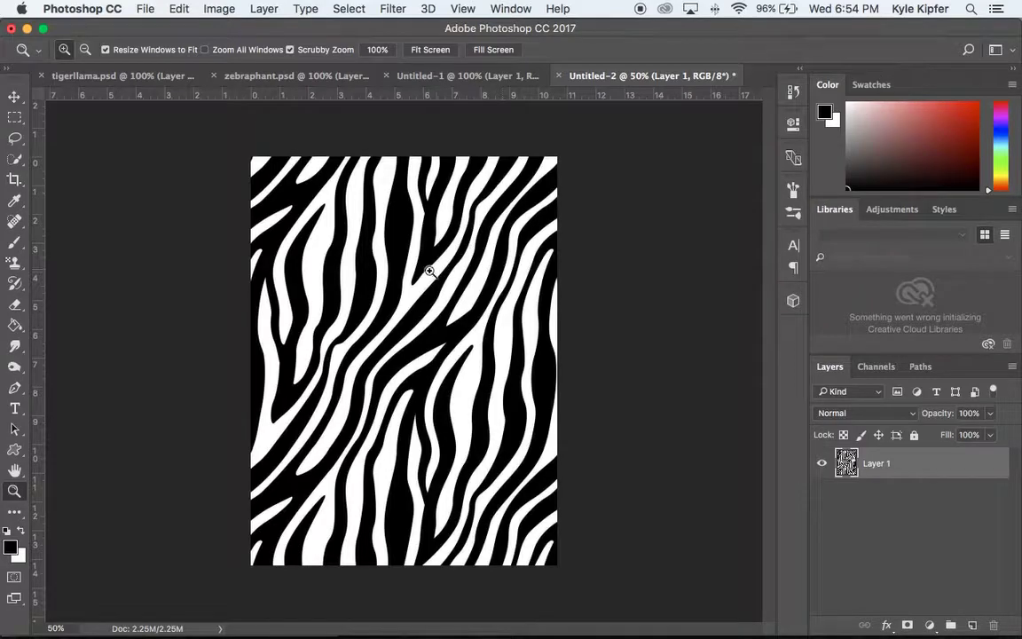
pyautogui.click(179, 8)
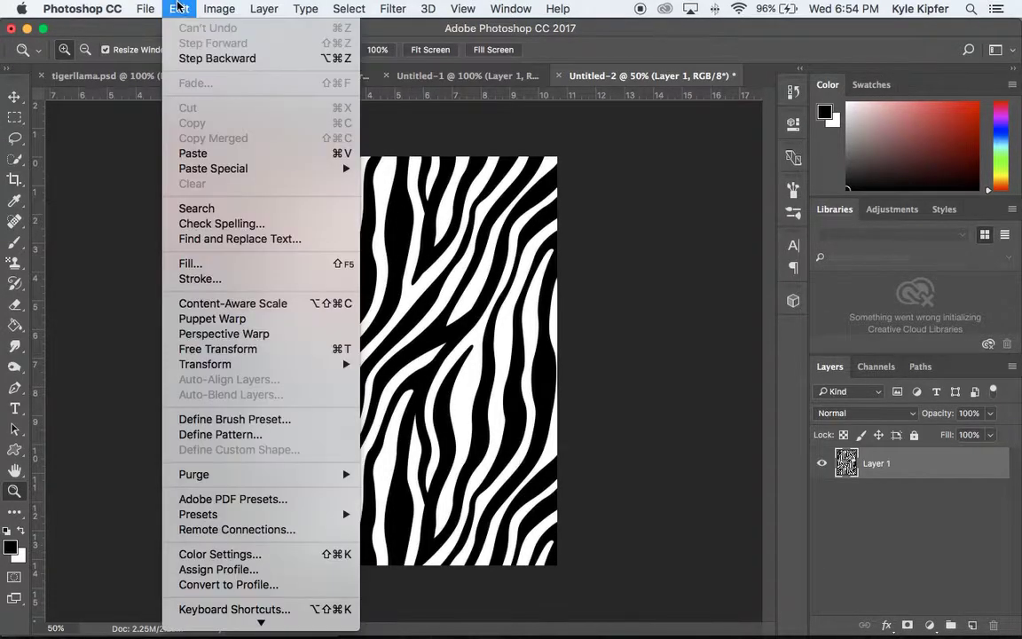
pyautogui.click(289, 434)
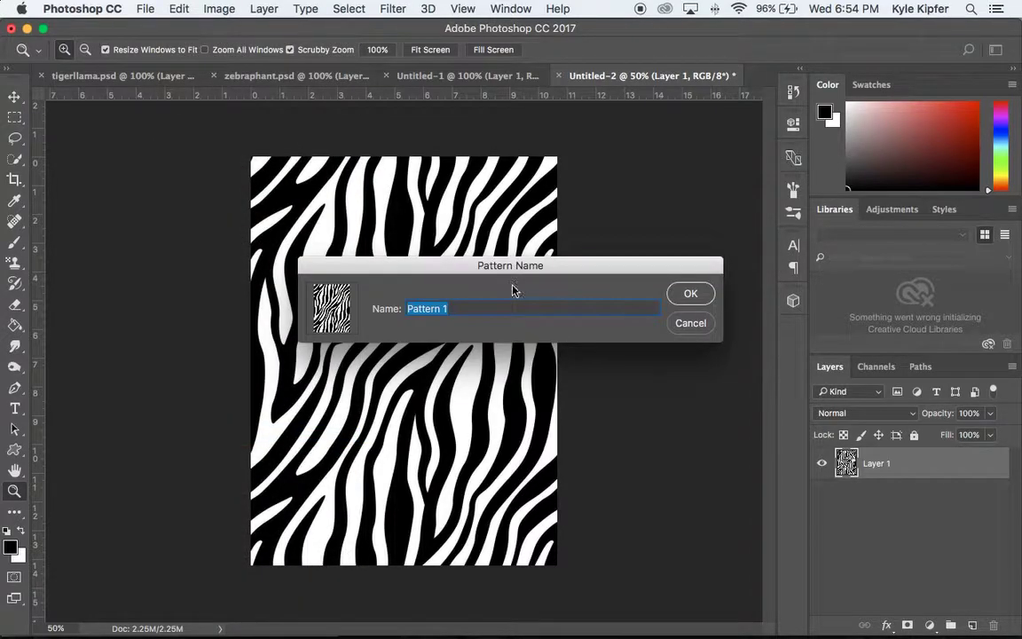
pyautogui.write('zebra')
pyautogui.press('Return')
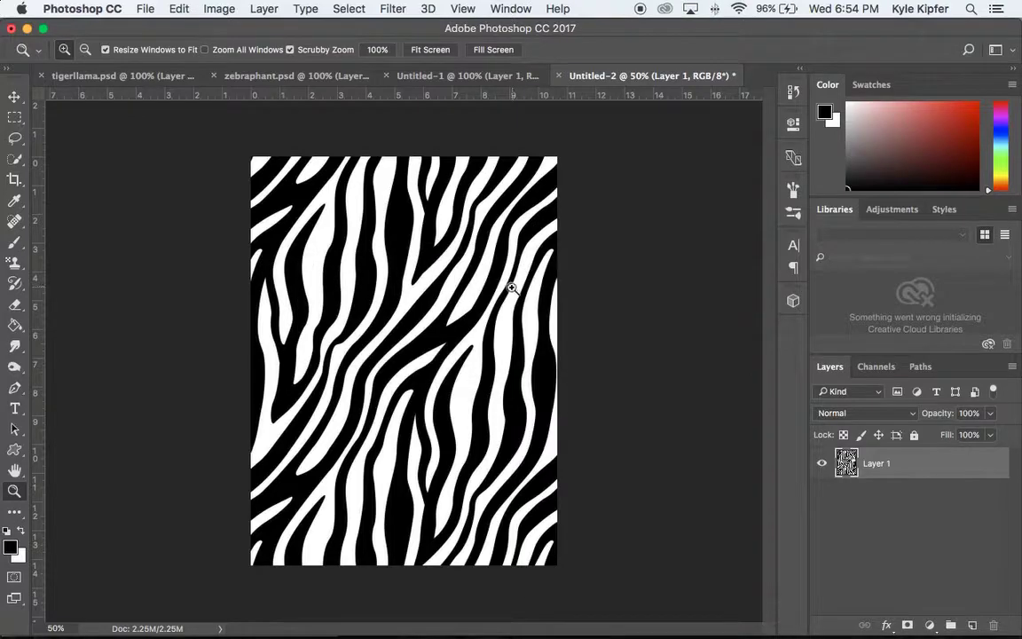
pyautogui.click(456, 75)
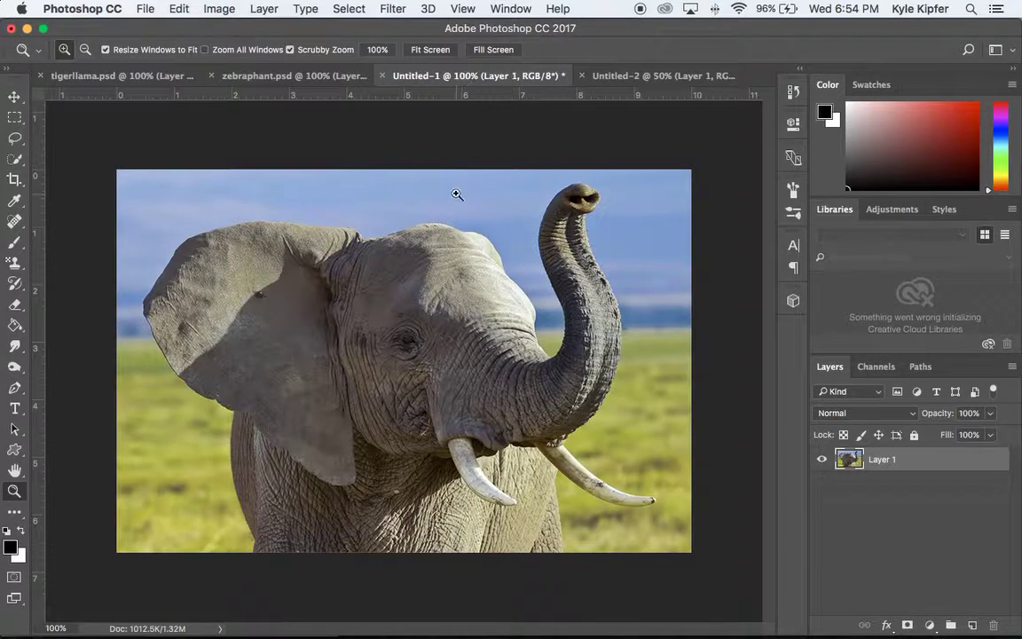
# Rotate the Untitled-2 zebra stripes 90° clockwise into landscape
pyautogui.click(602, 75)
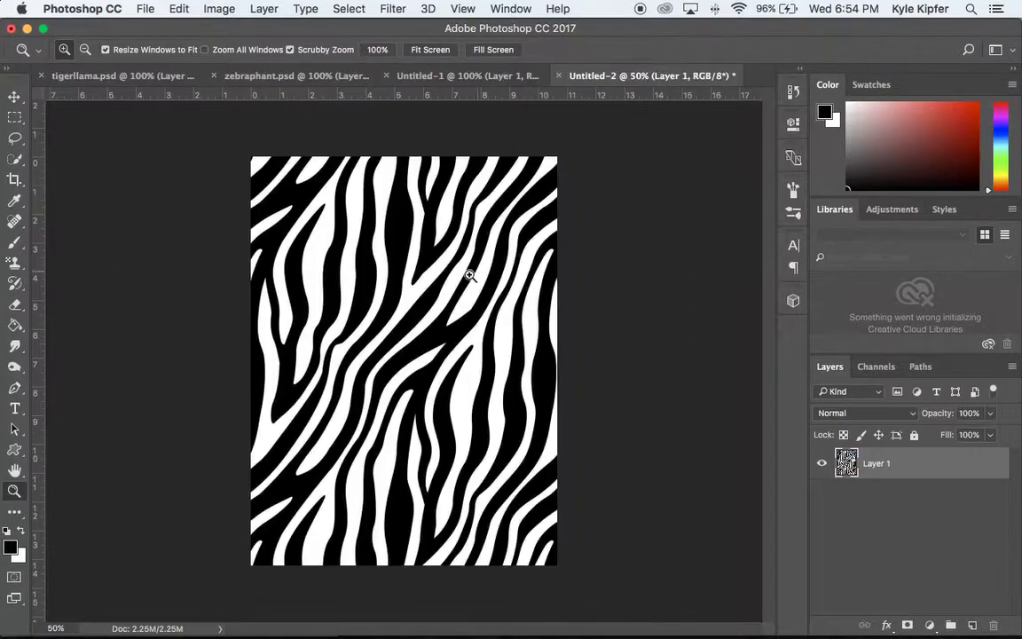
pyautogui.click(221, 9)
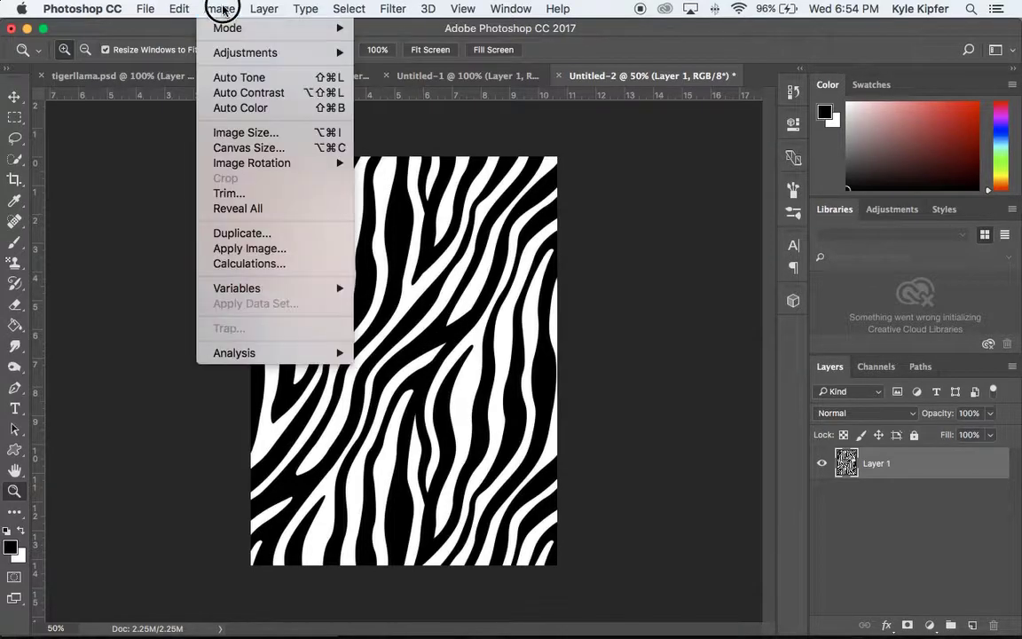
pyautogui.moveTo(303, 163)
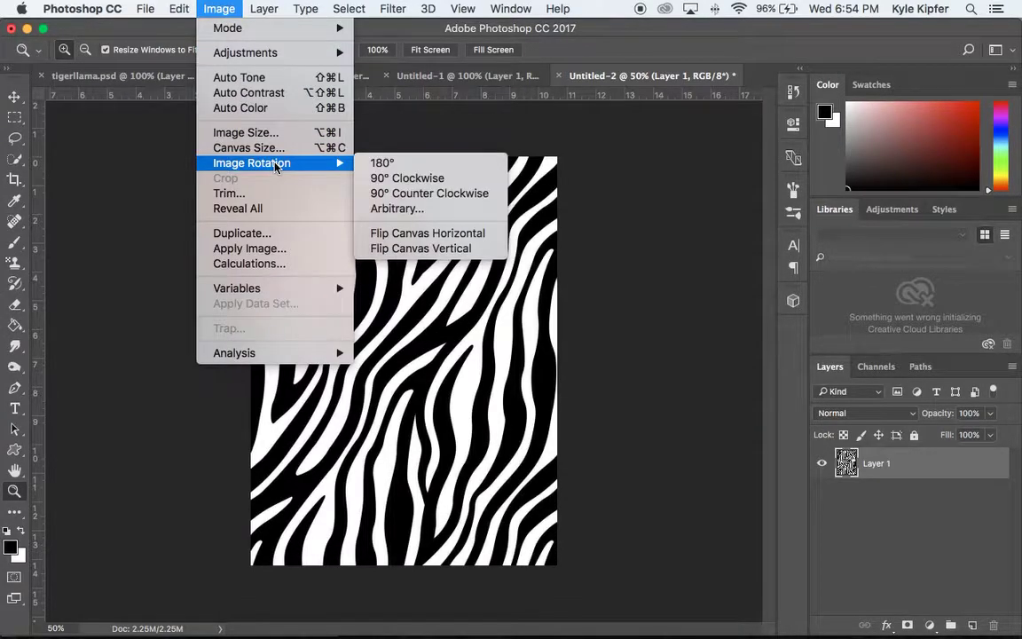
pyautogui.click(399, 178)
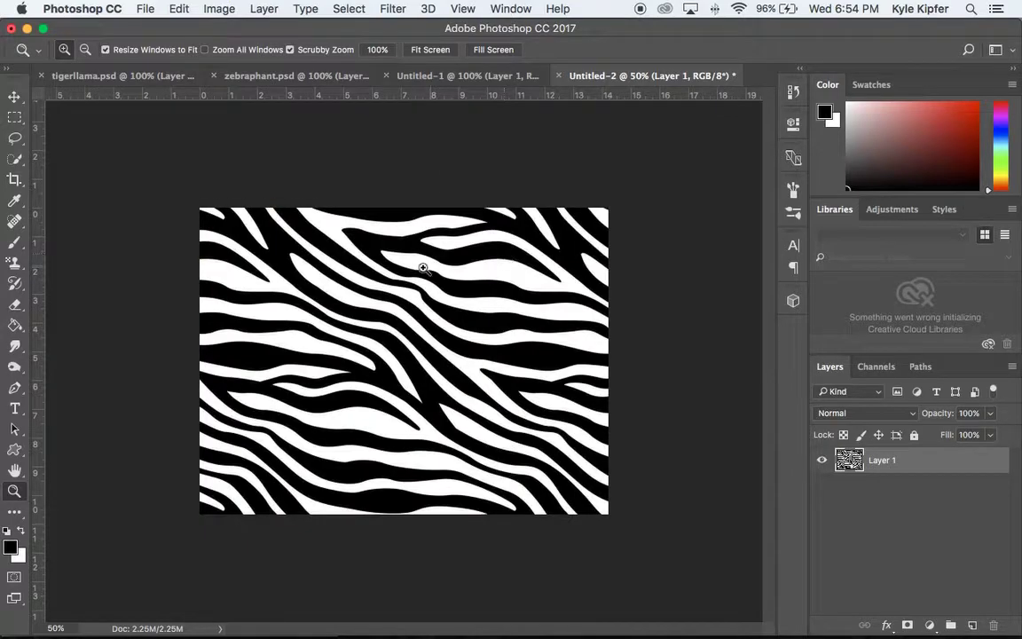
# Define the rotated stripes as a second pattern named 'zeb2'
pyautogui.click(178, 8)
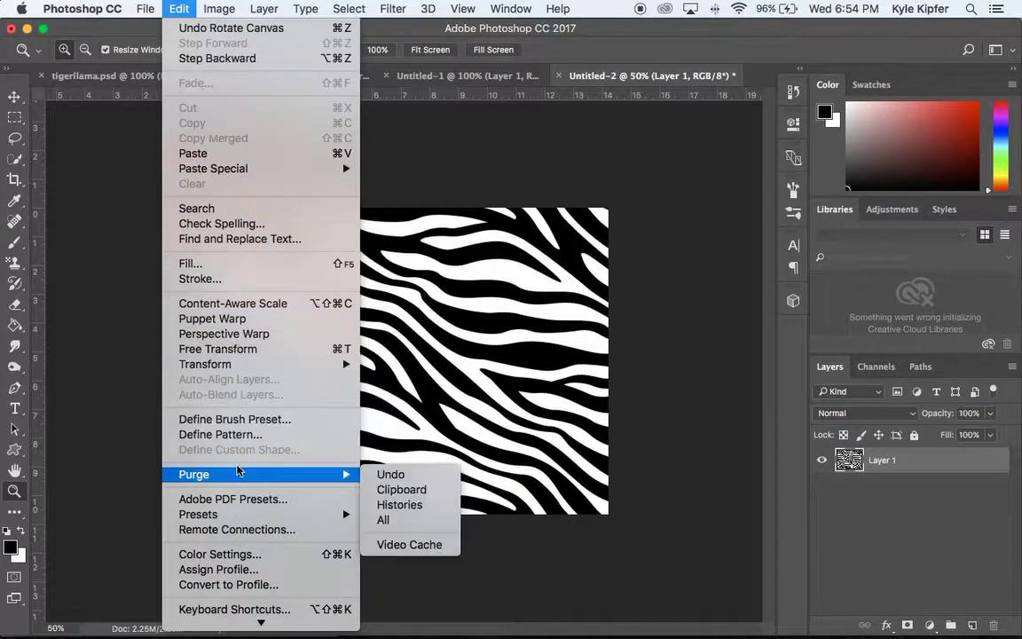
pyautogui.click(232, 434)
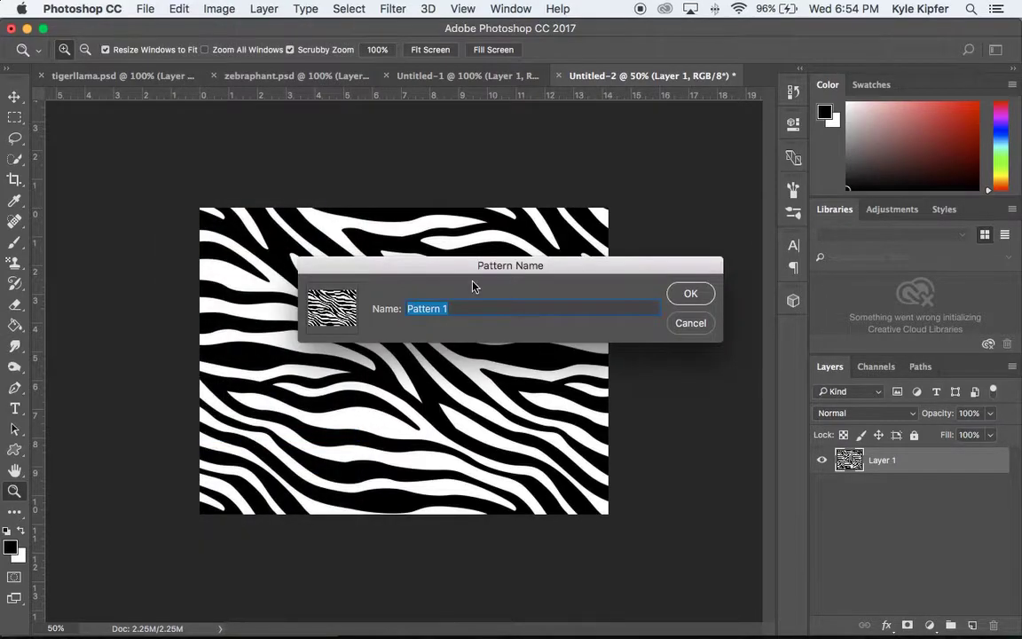
pyautogui.write('zeb2')
pyautogui.press('Return')
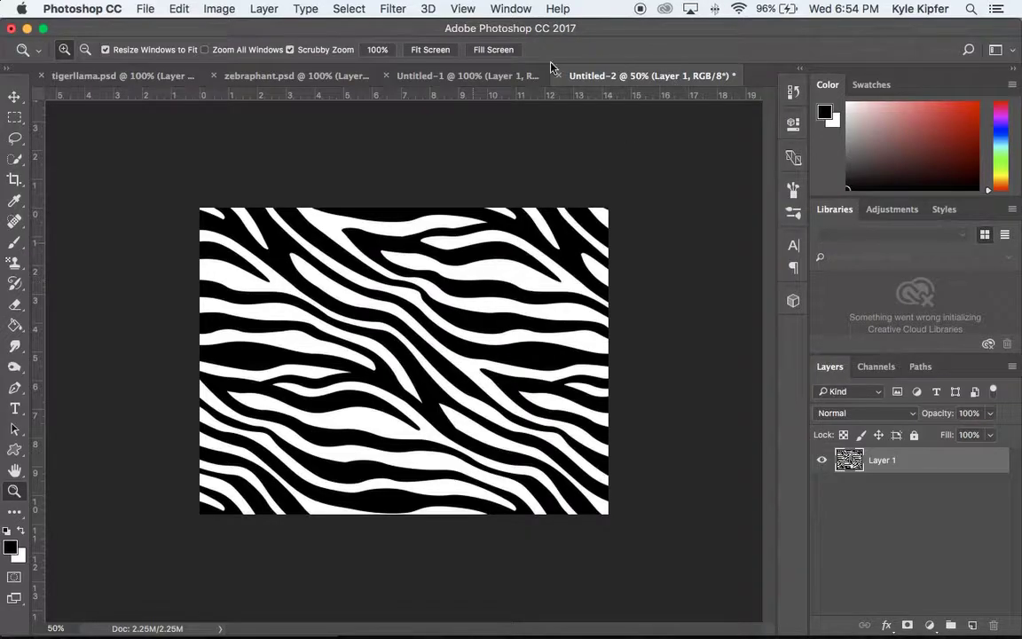
# Try a Quick Selection (Add mode) across the elephant's ear and trunk, then deselect
pyautogui.click(477, 76)
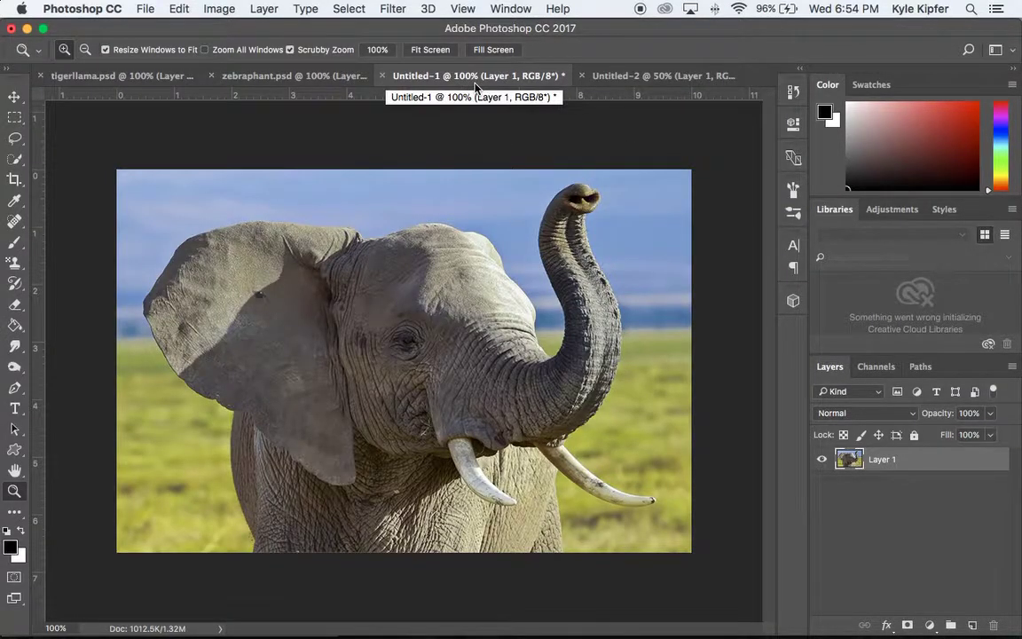
pyautogui.click(16, 160)
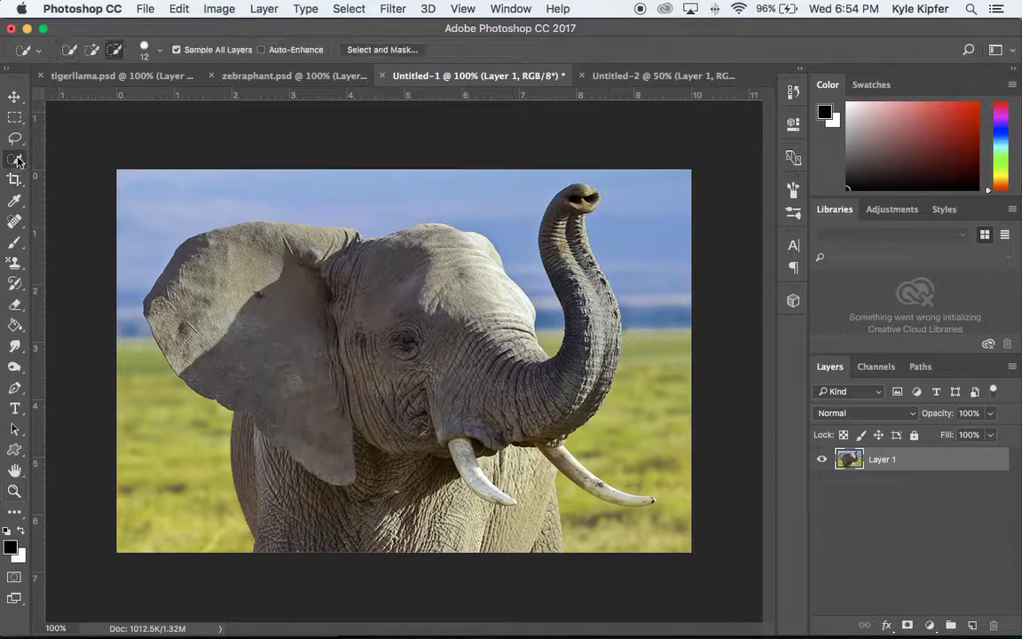
pyautogui.click(92, 50)
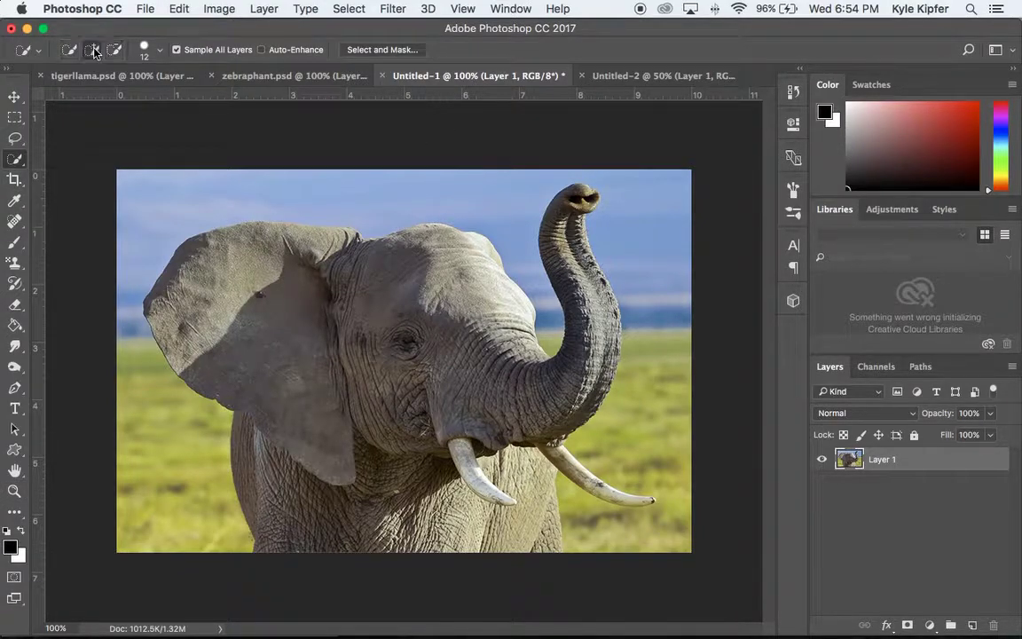
pyautogui.click(337, 250)
pyautogui.moveTo(337, 250)
pyautogui.mouseDown()
pyautogui.moveTo(219, 248)
pyautogui.moveTo(198, 261)
pyautogui.moveTo(202, 291)
pyautogui.moveTo(270, 369)
pyautogui.moveTo(371, 361)
pyautogui.moveTo(384, 390)
pyautogui.moveTo(461, 367)
pyautogui.moveTo(554, 383)
pyautogui.moveTo(582, 378)
pyautogui.moveTo(595, 351)
pyautogui.moveTo(597, 320)
pyautogui.moveTo(580, 210)
pyautogui.mouseUp()
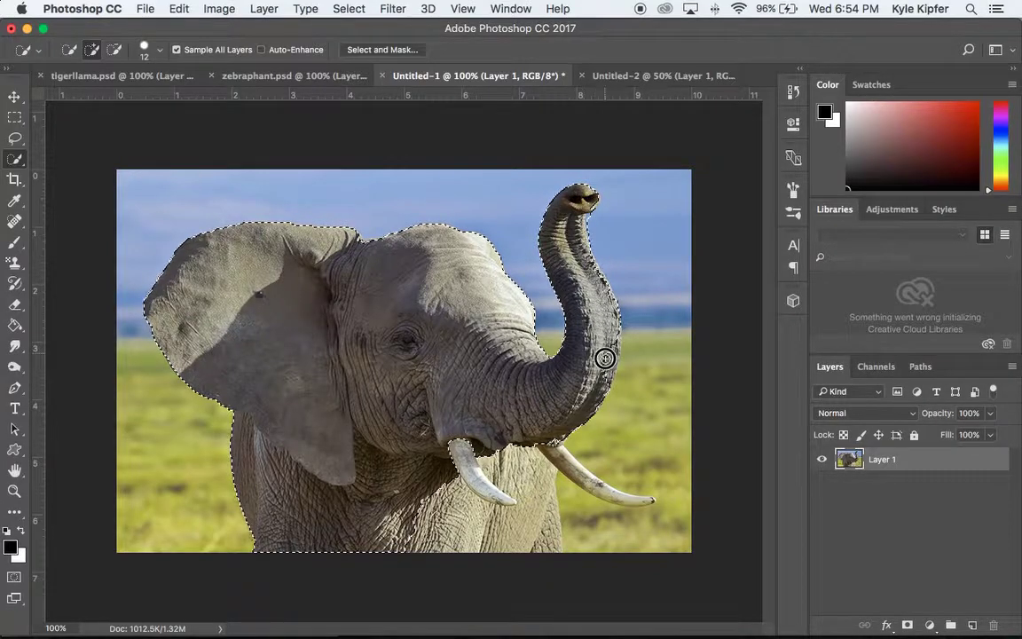
pyautogui.moveTo(614, 367); pyautogui.dragTo(616, 342)
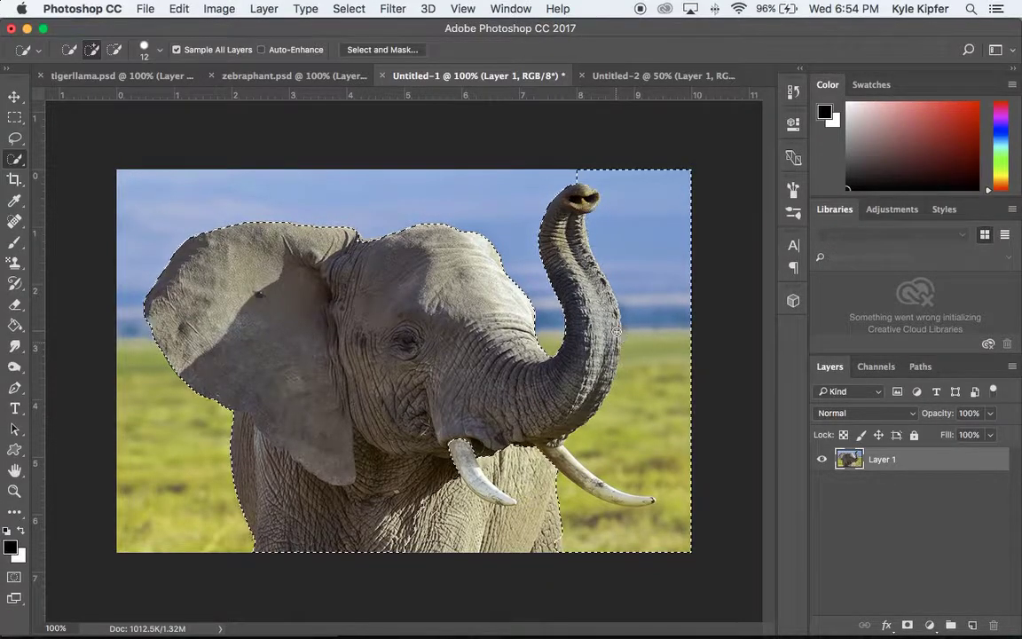
pyautogui.press('super+d')
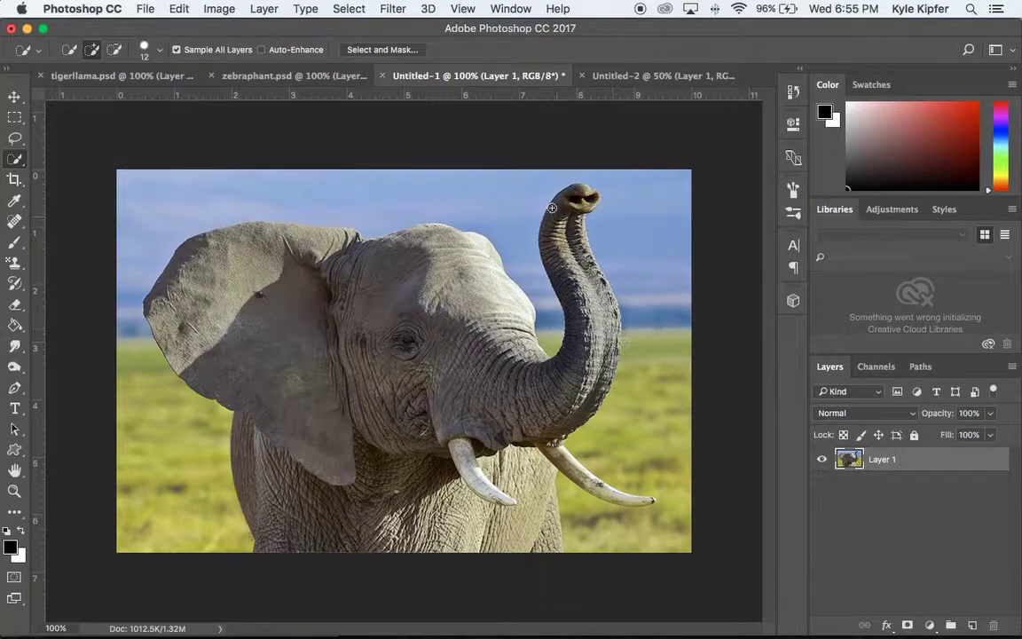
# Reselect the head, ear and trunk, subtracting the lower body below the tusk
pyautogui.moveTo(579, 194)
pyautogui.mouseDown()
pyautogui.moveTo(596, 257)
pyautogui.moveTo(588, 352)
pyautogui.moveTo(572, 392)
pyautogui.moveTo(539, 411)
pyautogui.moveTo(470, 350)
pyautogui.moveTo(497, 318)
pyautogui.moveTo(447, 248)
pyautogui.moveTo(352, 262)
pyautogui.moveTo(297, 217)
pyautogui.moveTo(199, 283)
pyautogui.moveTo(258, 354)
pyautogui.moveTo(266, 497)
pyautogui.mouseUp()
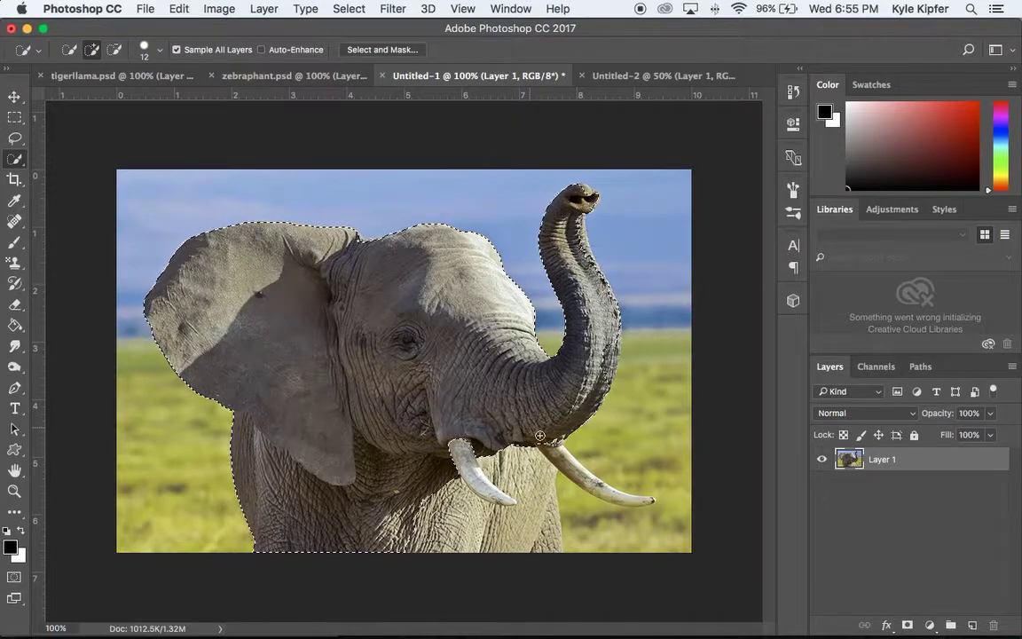
pyautogui.click(114, 48)
pyautogui.moveTo(433, 511)
pyautogui.mouseDown()
pyautogui.moveTo(402, 489)
pyautogui.moveTo(438, 482)
pyautogui.moveTo(368, 463)
pyautogui.moveTo(382, 494)
pyautogui.moveTo(375, 513)
pyautogui.moveTo(320, 512)
pyautogui.moveTo(247, 454)
pyautogui.mouseUp()
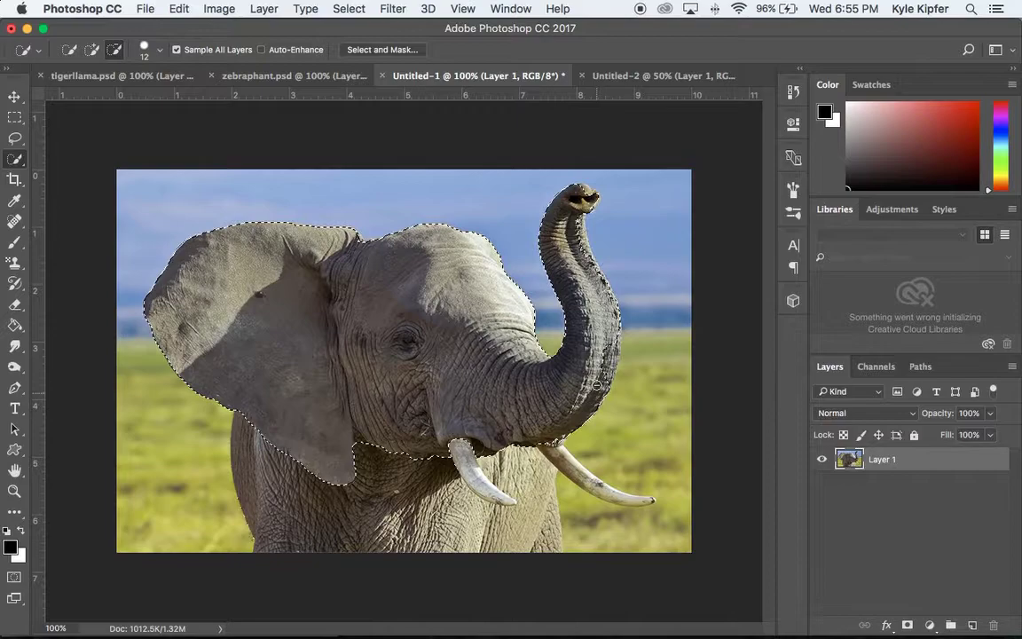
pyautogui.click(92, 49)
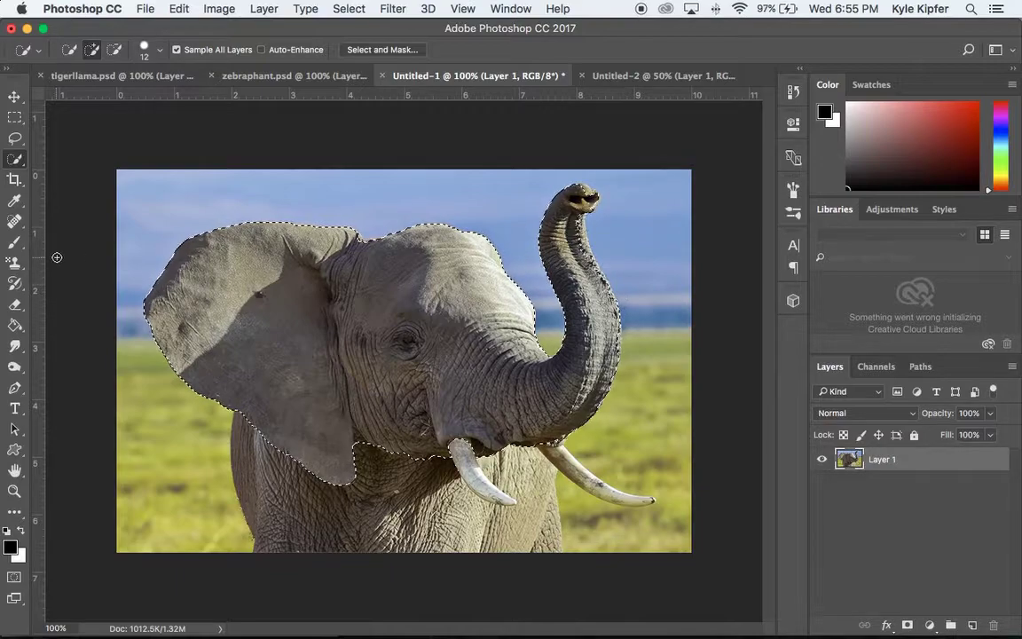
# Switch from the Clone Stamp Tool to the Pattern Stamp Tool
pyautogui.click(16, 263)
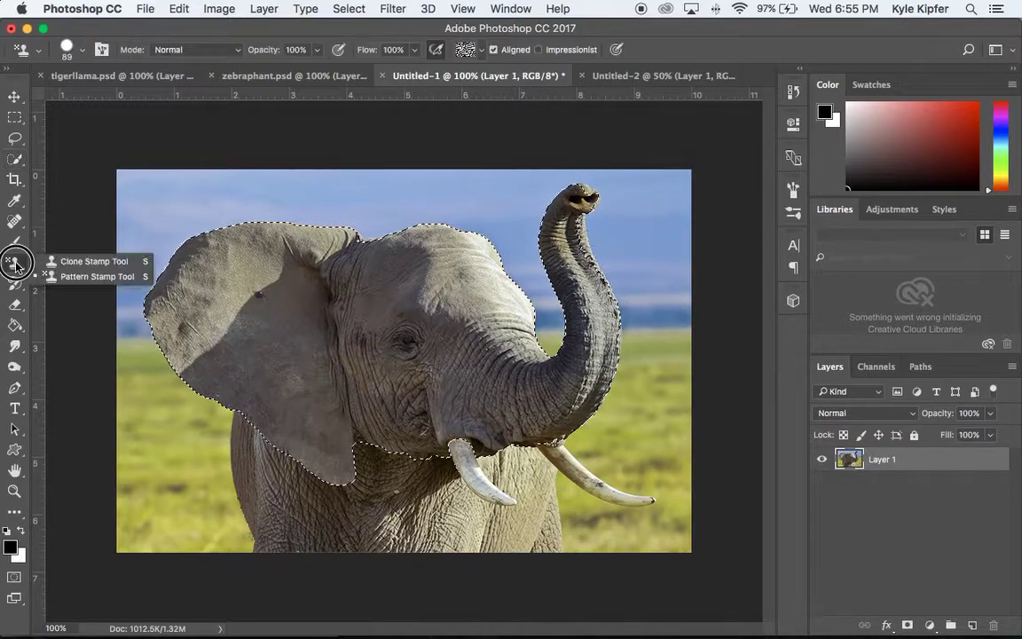
pyautogui.moveTo(17, 264); pyautogui.dragTo(81, 263)
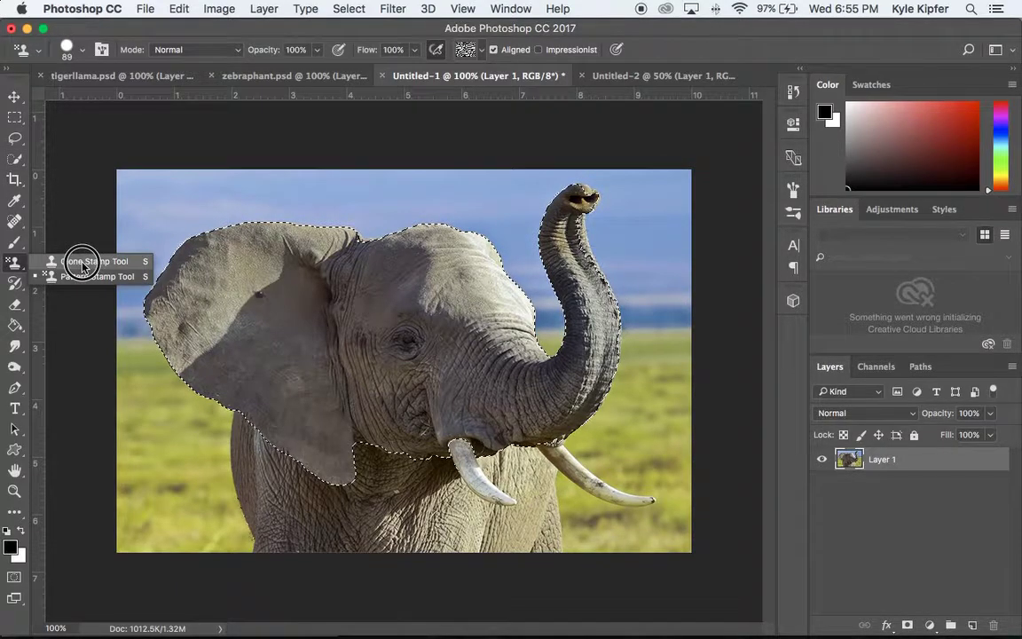
pyautogui.moveTo(14, 264)
pyautogui.mouseDown()
pyautogui.moveTo(73, 266)
pyautogui.moveTo(76, 283)
pyautogui.moveTo(45, 269)
pyautogui.moveTo(49, 275)
pyautogui.mouseUp()
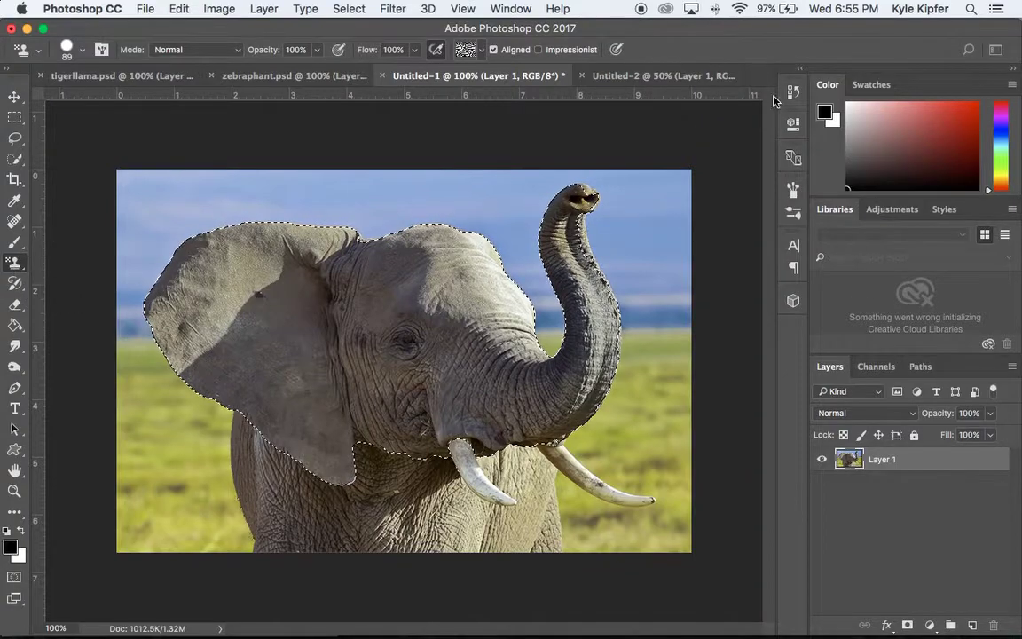
# Choose the second zebra-stripe pattern in the options bar pattern picker
pyautogui.click(480, 51)
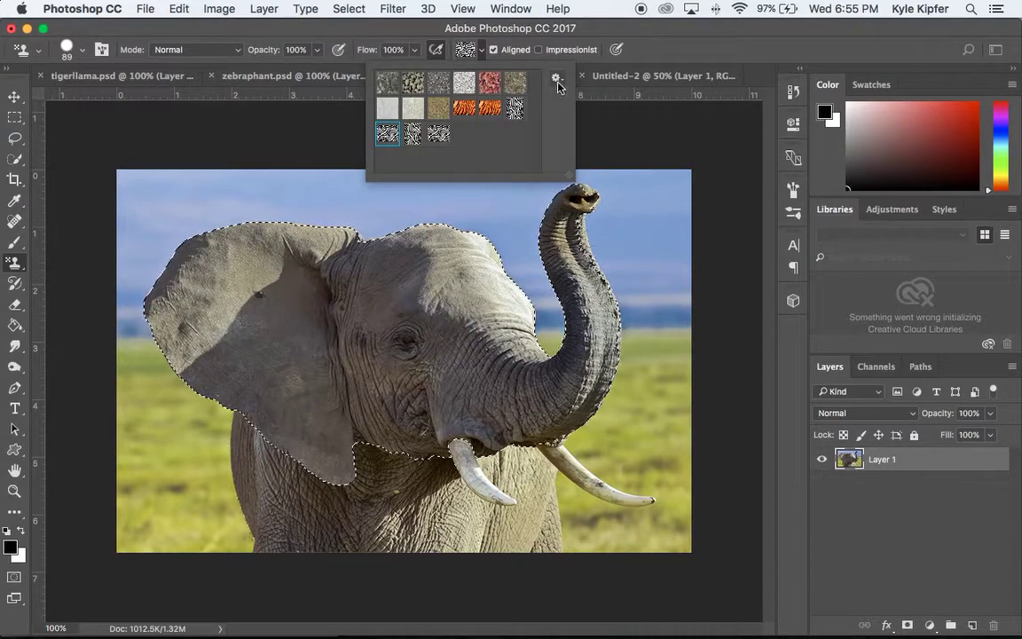
pyautogui.click(556, 79)
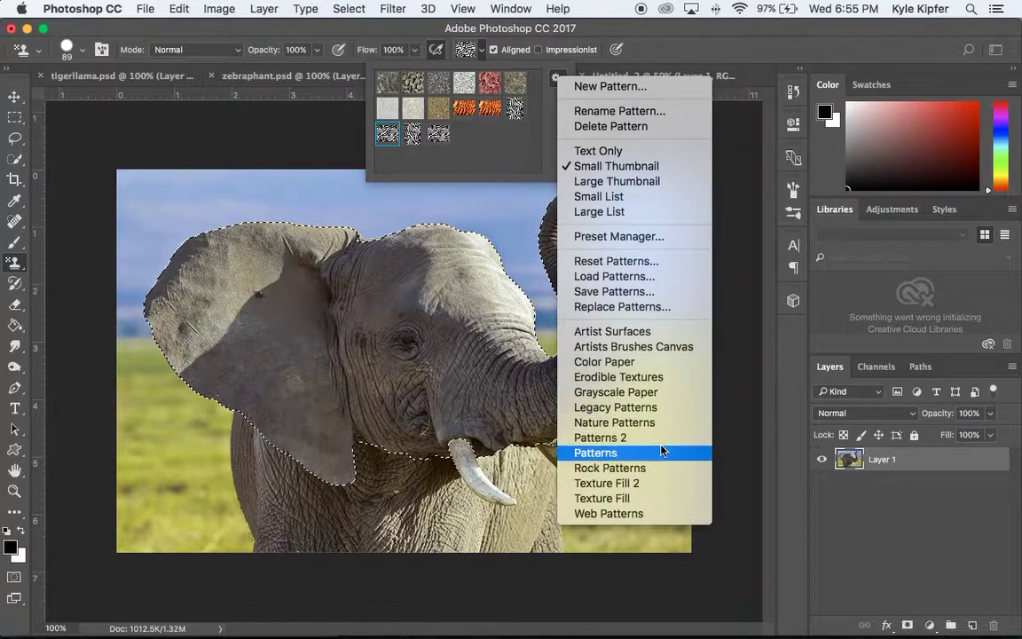
pyautogui.click(447, 124)
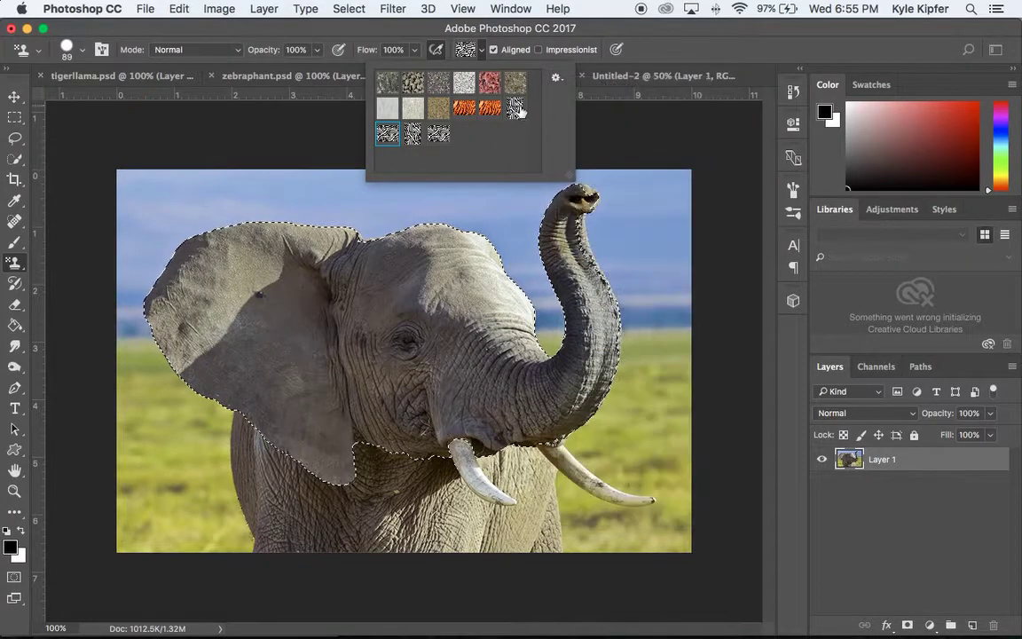
pyautogui.click(414, 135)
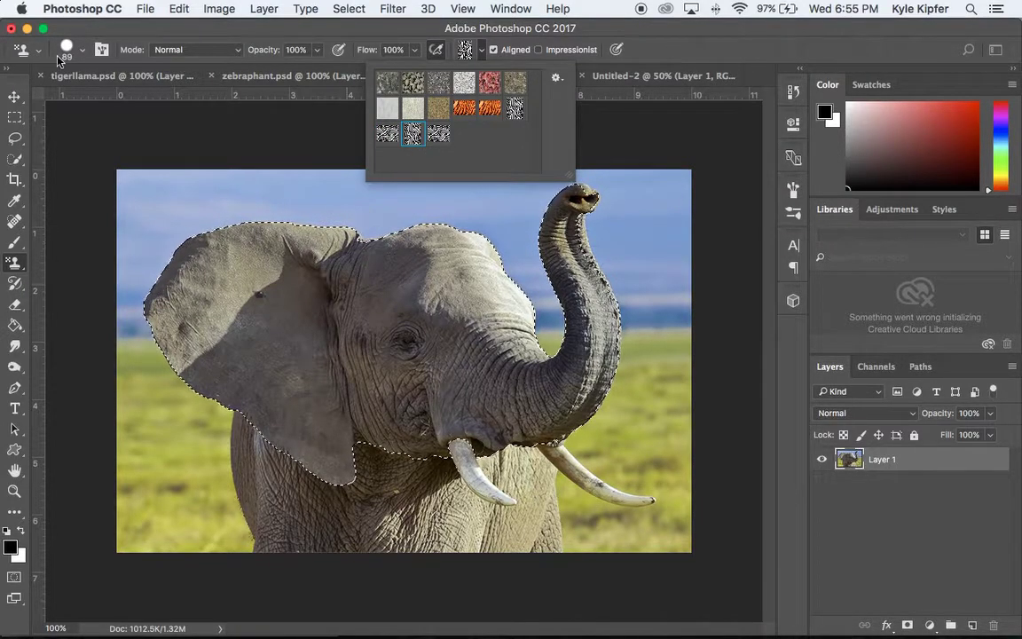
pyautogui.click(81, 51)
# Set the stamp brush to 84 px, undo a trial stroke, and add empty Layer 2
pyautogui.moveTo(134, 100); pyautogui.dragTo(131, 100)
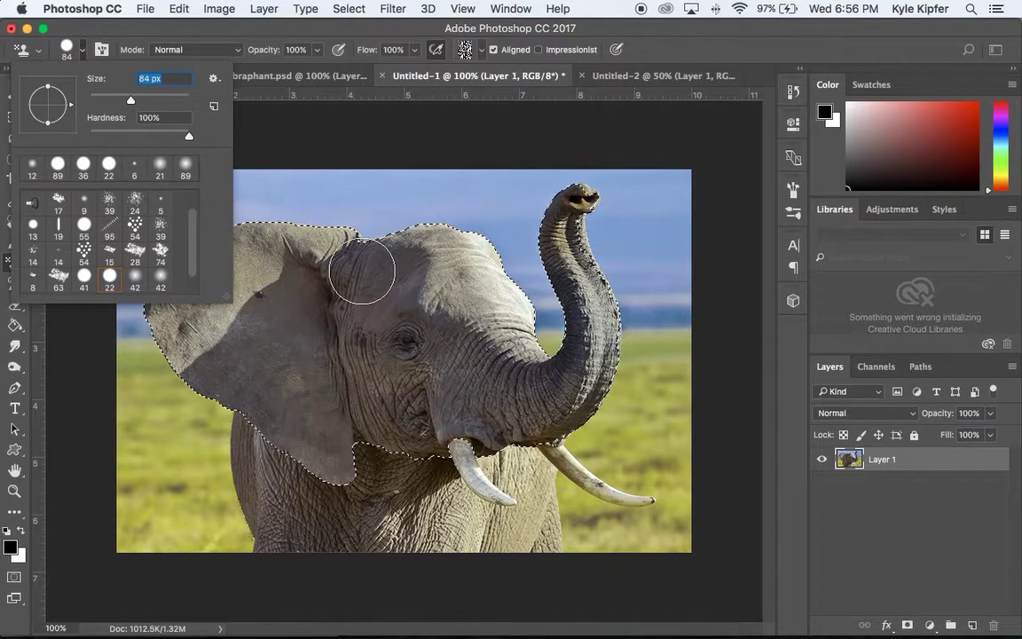
pyautogui.moveTo(356, 257); pyautogui.dragTo(258, 276)
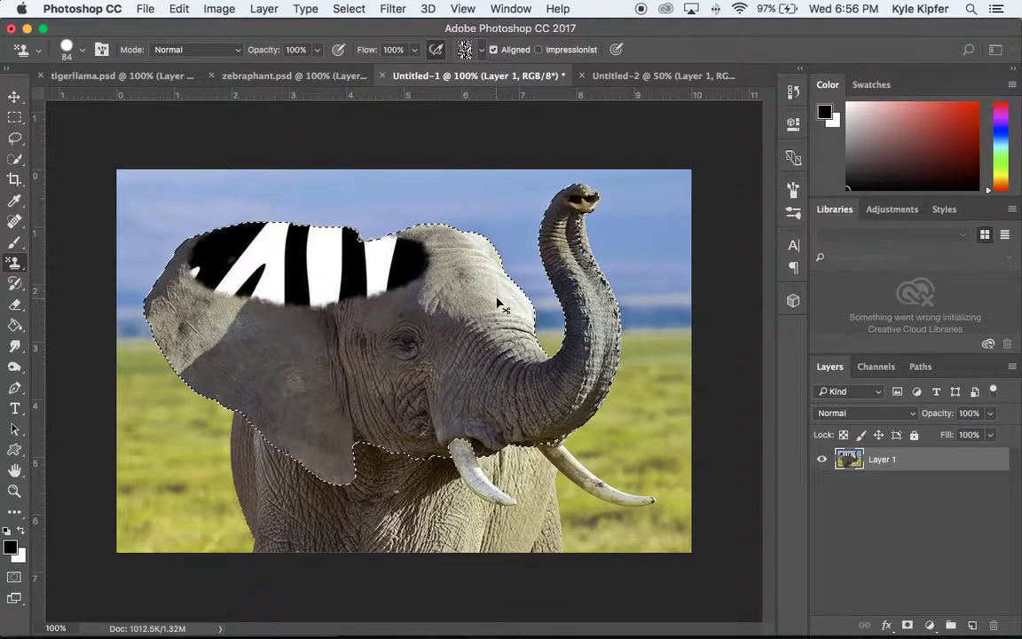
pyautogui.press('super+z')
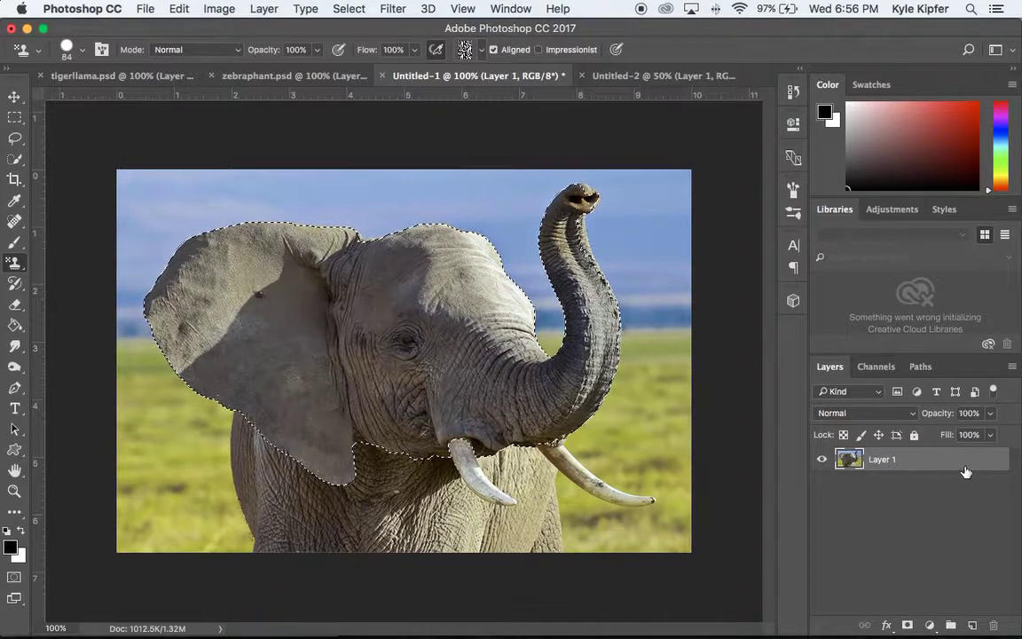
pyautogui.click(973, 625)
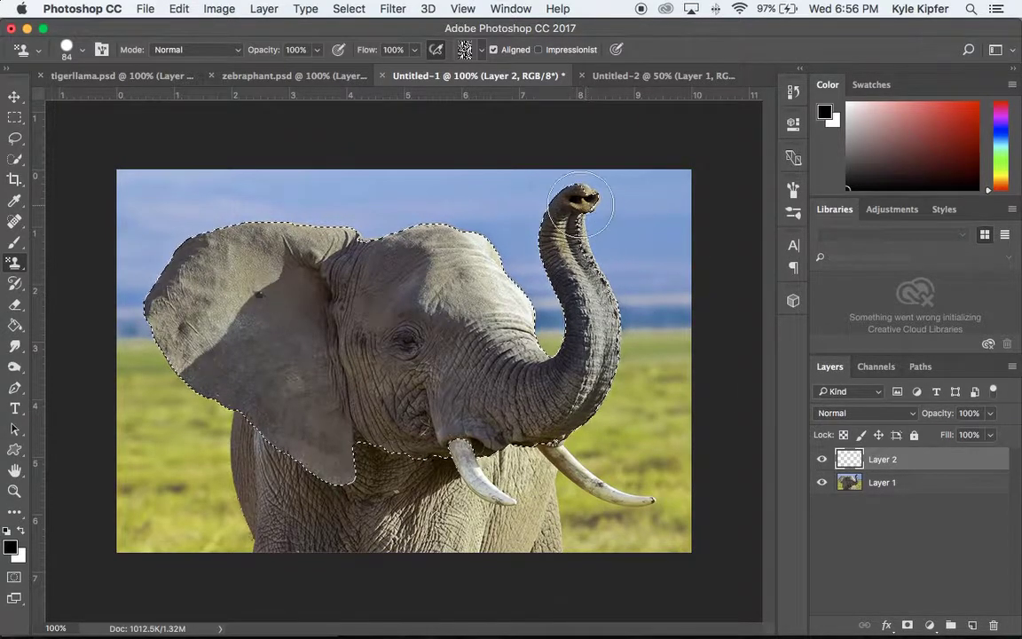
# With the Pattern Stamp on Layer 2, paint zebra stripes across the top of the ear
pyautogui.click(15, 159)
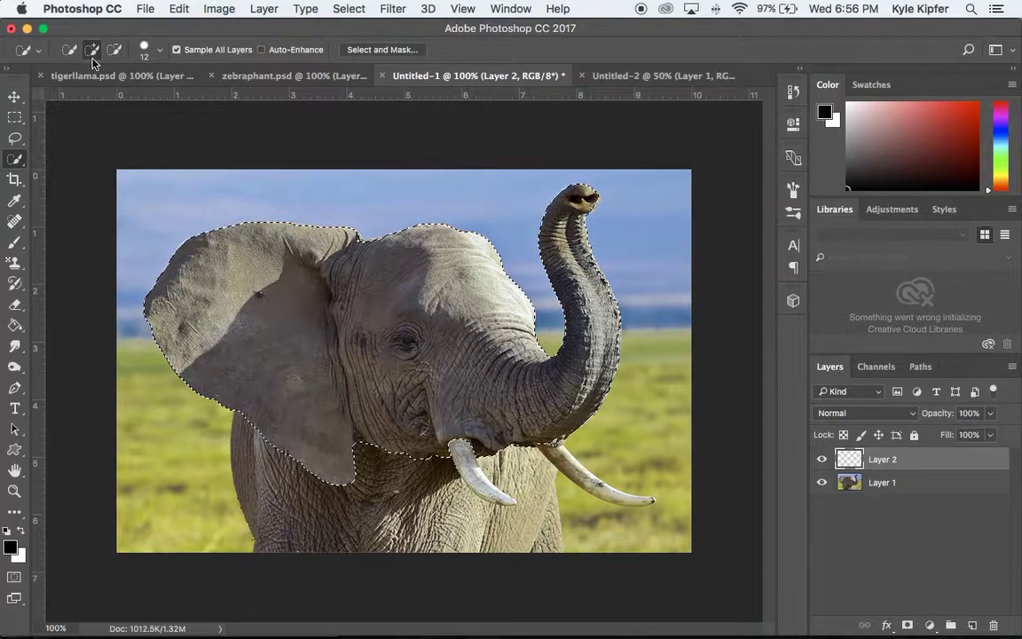
pyautogui.click(14, 262)
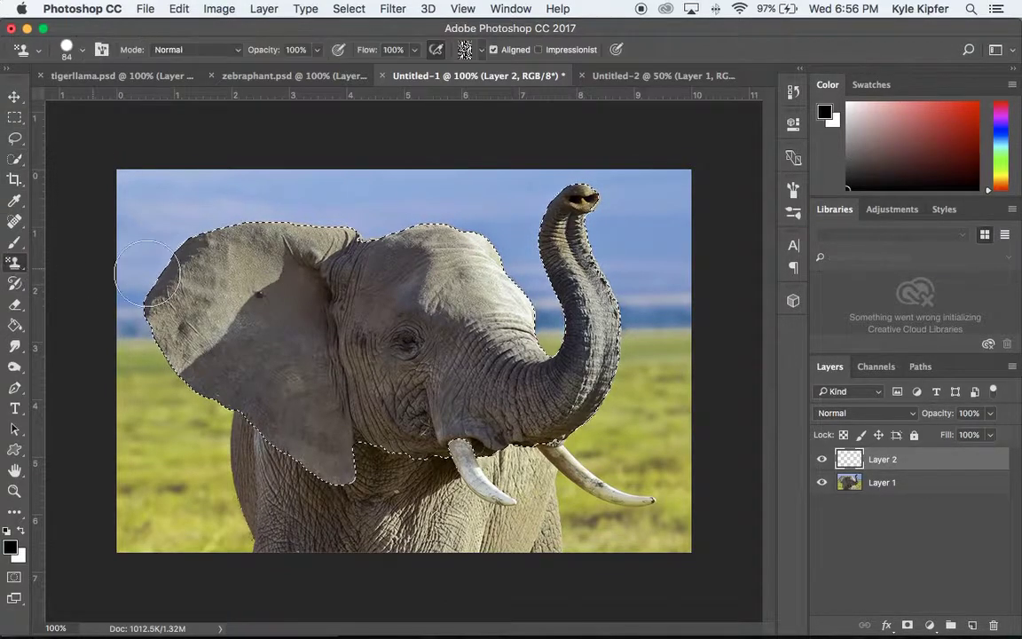
pyautogui.moveTo(323, 277)
pyautogui.mouseDown()
pyautogui.moveTo(173, 244)
pyautogui.moveTo(345, 245)
pyautogui.moveTo(79, 296)
pyautogui.mouseUp()
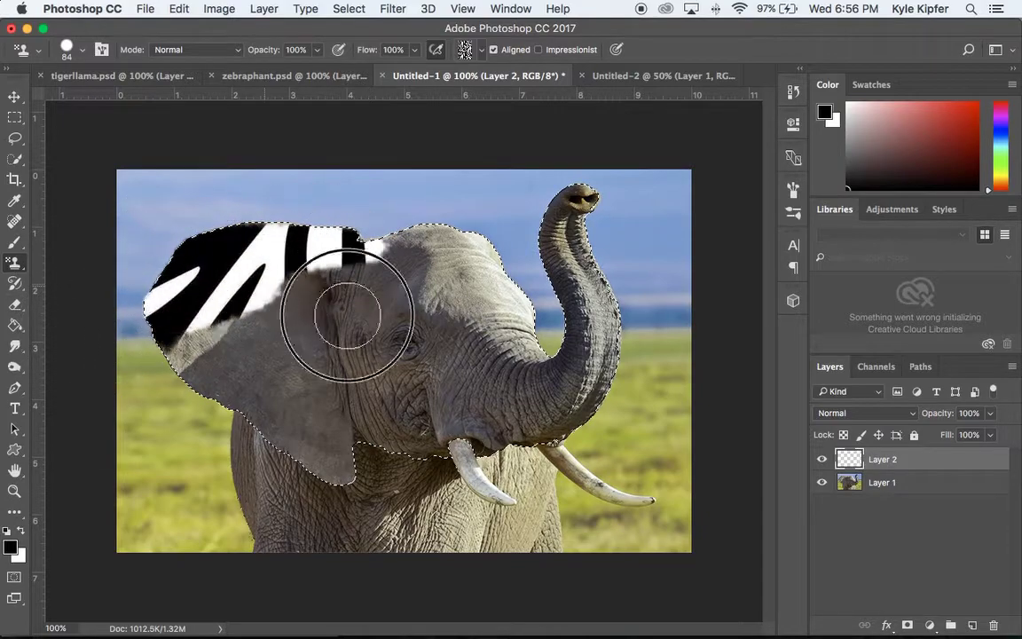
# Stamp stripes down the rest of the ear, over the head and up the trunk, touching up the left edge
pyautogui.moveTo(349, 307)
pyautogui.mouseDown()
pyautogui.moveTo(159, 366)
pyautogui.moveTo(390, 416)
pyautogui.moveTo(218, 429)
pyautogui.moveTo(354, 479)
pyautogui.moveTo(390, 405)
pyautogui.moveTo(422, 377)
pyautogui.moveTo(352, 383)
pyautogui.moveTo(323, 260)
pyautogui.moveTo(440, 259)
pyautogui.moveTo(488, 240)
pyautogui.moveTo(352, 241)
pyautogui.moveTo(518, 307)
pyautogui.moveTo(518, 335)
pyautogui.moveTo(497, 362)
pyautogui.moveTo(548, 407)
pyautogui.moveTo(444, 441)
pyautogui.moveTo(387, 444)
pyautogui.moveTo(499, 450)
pyautogui.moveTo(595, 408)
pyautogui.moveTo(582, 300)
pyautogui.mouseUp()
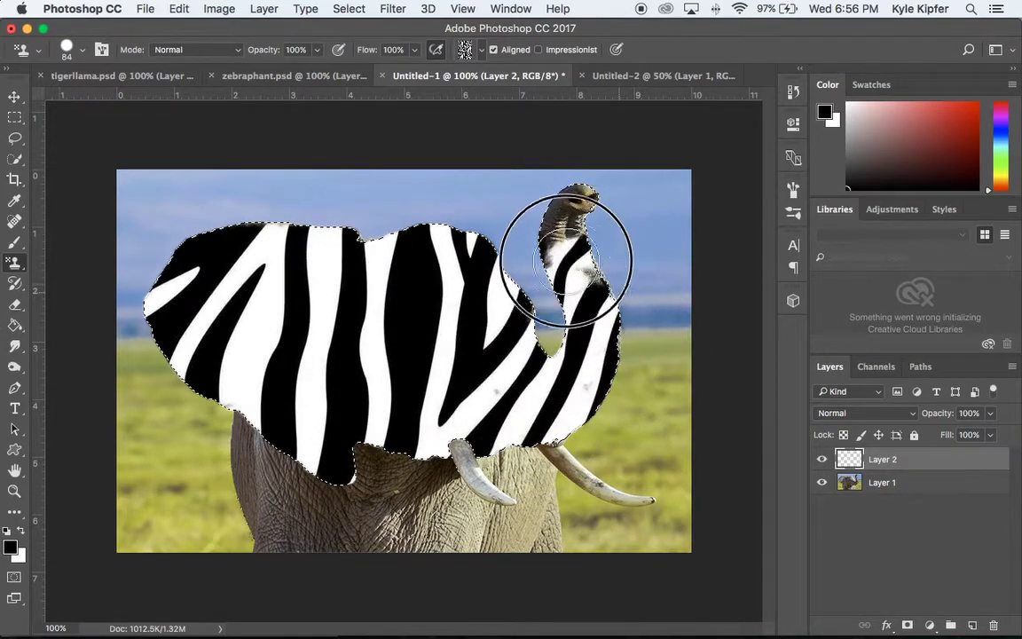
pyautogui.moveTo(566, 259)
pyautogui.mouseDown()
pyautogui.moveTo(582, 205)
pyautogui.moveTo(598, 301)
pyautogui.moveTo(637, 320)
pyautogui.moveTo(593, 399)
pyautogui.moveTo(598, 320)
pyautogui.mouseUp()
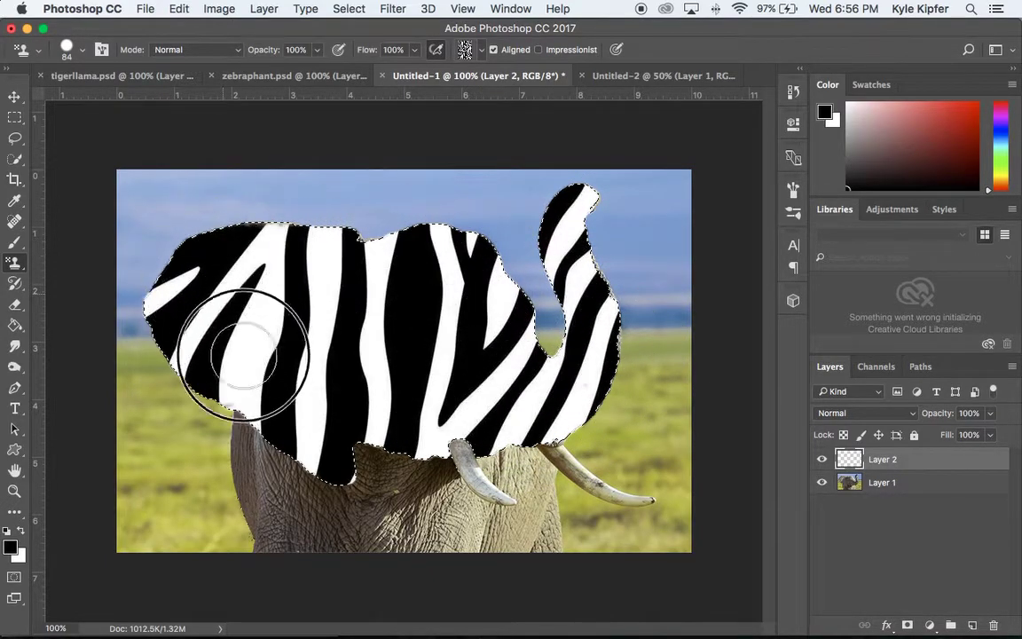
pyautogui.moveTo(244, 355); pyautogui.dragTo(165, 325)
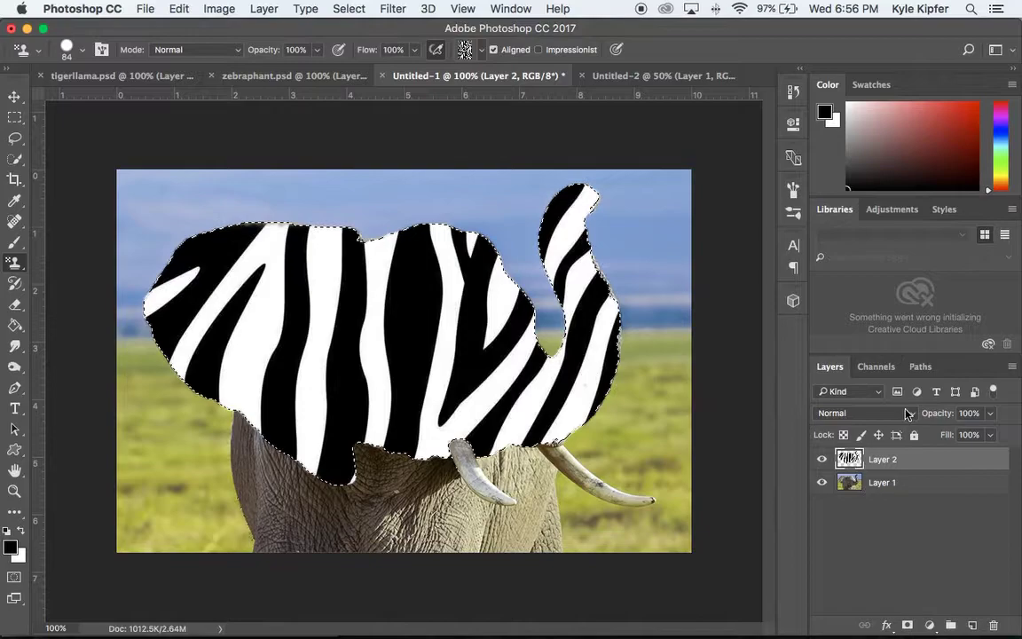
# Switch Layer 2's blend mode to Overlay so the wrinkled skin shows through the stripes
pyautogui.click(911, 413)
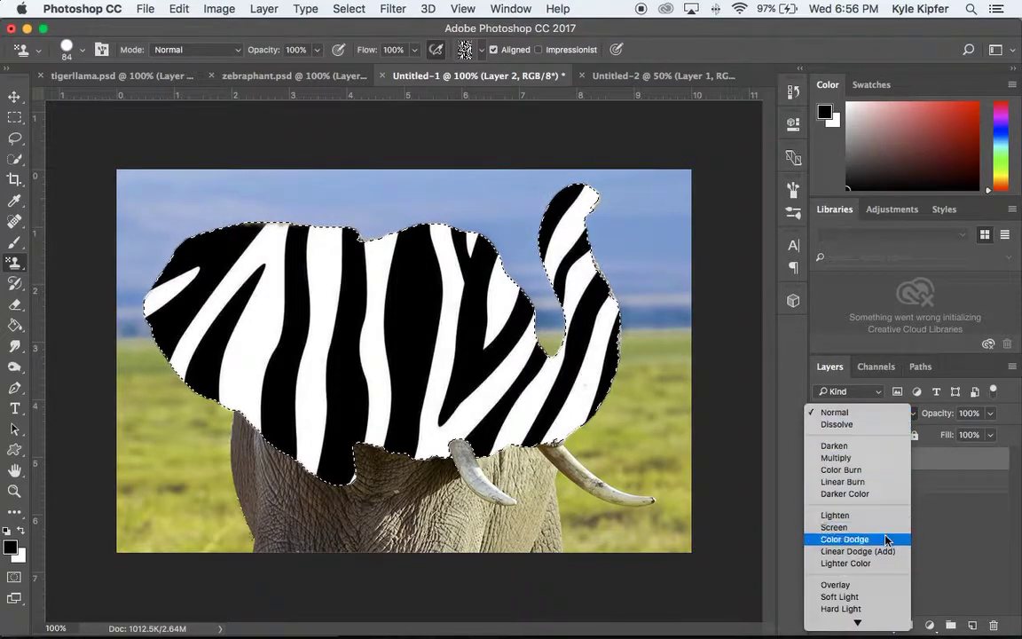
pyautogui.click(890, 584)
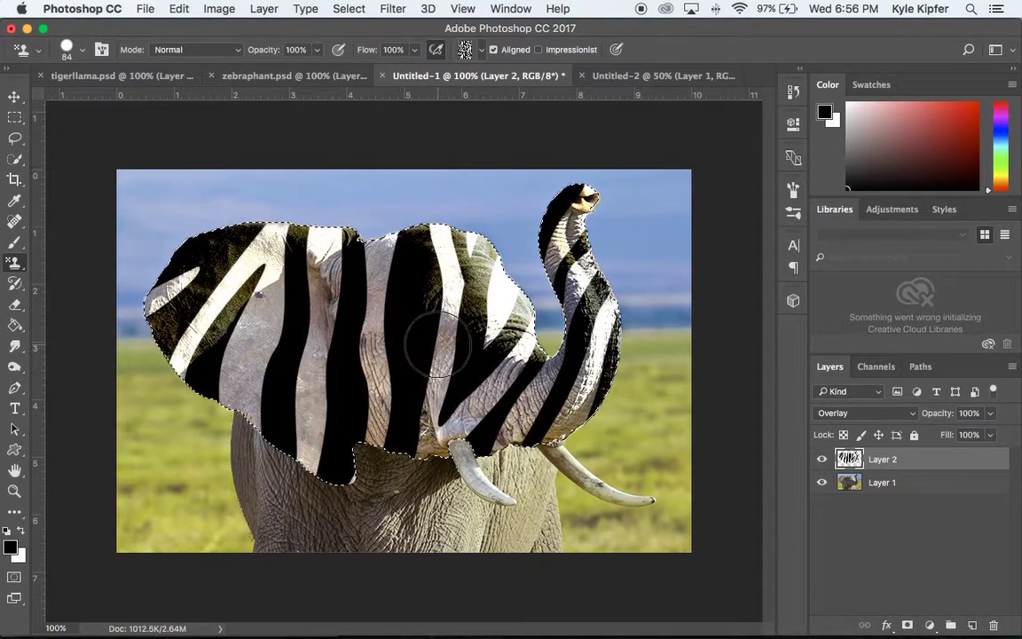
pyautogui.click(15, 160)
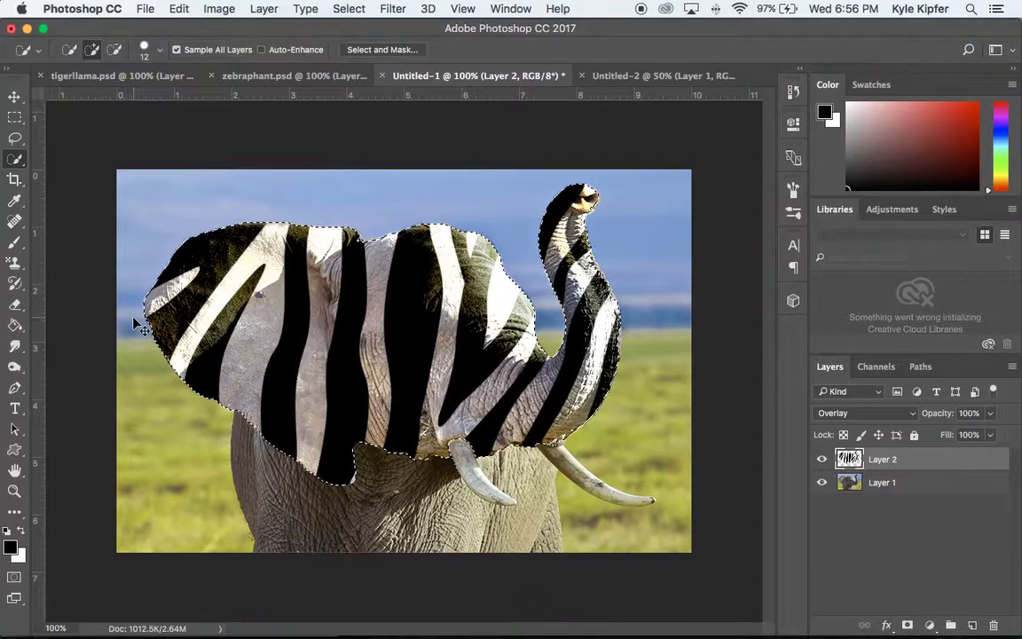
# Deselect, then on Layer 1 quick-select the lower leg and the lower body under the tusks
pyautogui.press('super+d')
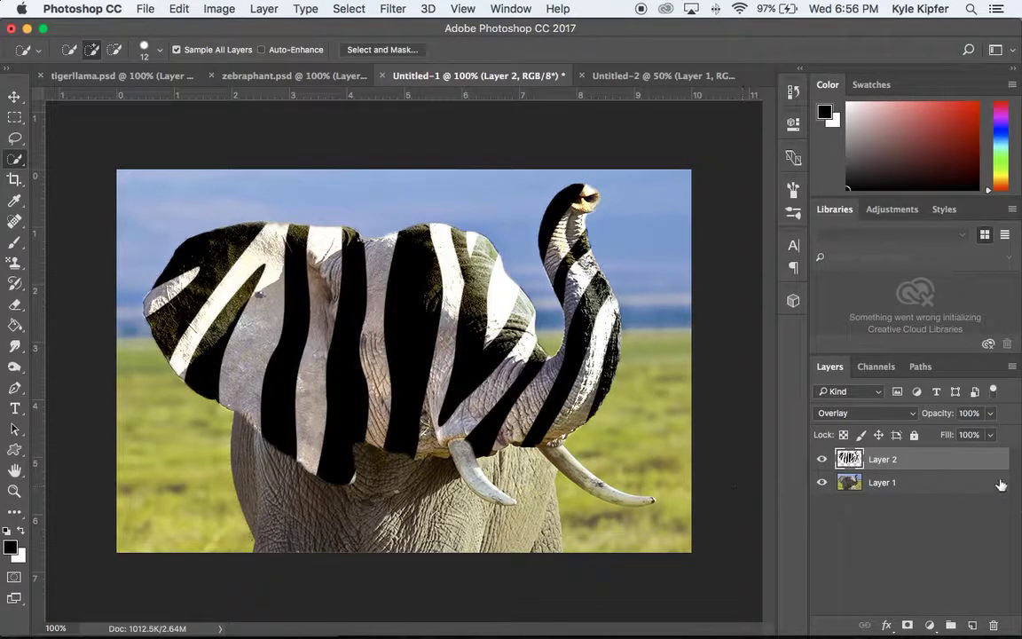
pyautogui.click(932, 487)
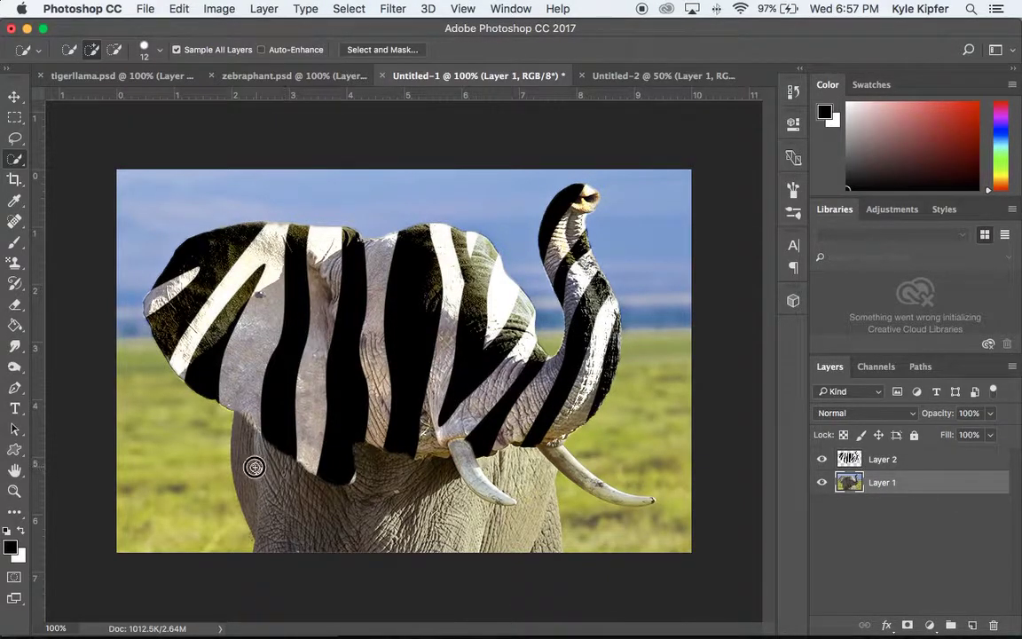
pyautogui.moveTo(291, 483)
pyautogui.mouseDown()
pyautogui.moveTo(274, 522)
pyautogui.moveTo(302, 522)
pyautogui.mouseUp()
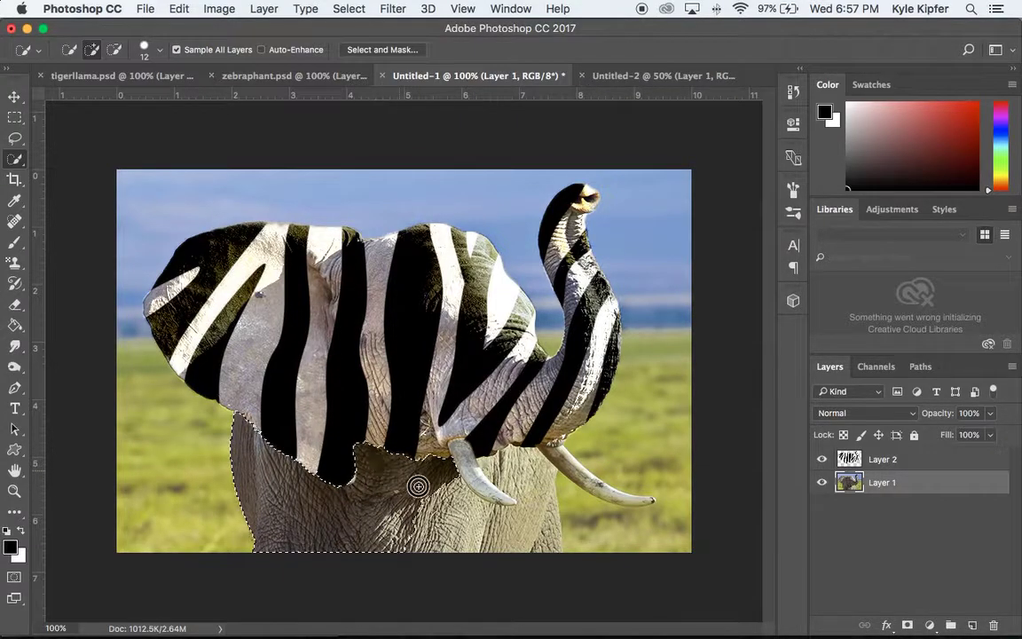
pyautogui.moveTo(418, 486)
pyautogui.mouseDown()
pyautogui.moveTo(436, 523)
pyautogui.moveTo(461, 535)
pyautogui.moveTo(521, 531)
pyautogui.moveTo(534, 523)
pyautogui.moveTo(531, 495)
pyautogui.mouseUp()
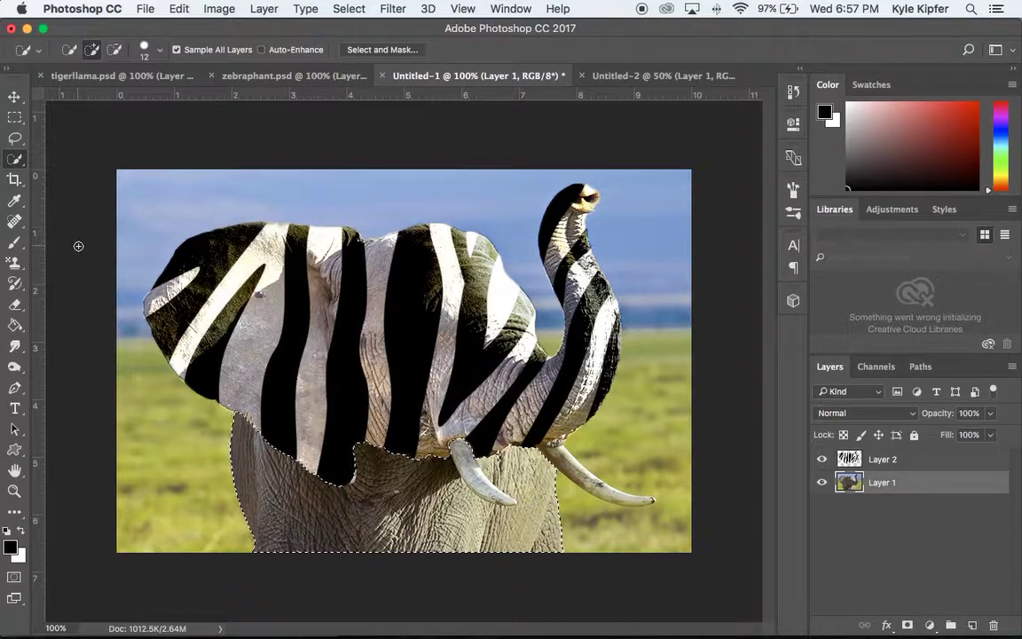
pyautogui.click(113, 49)
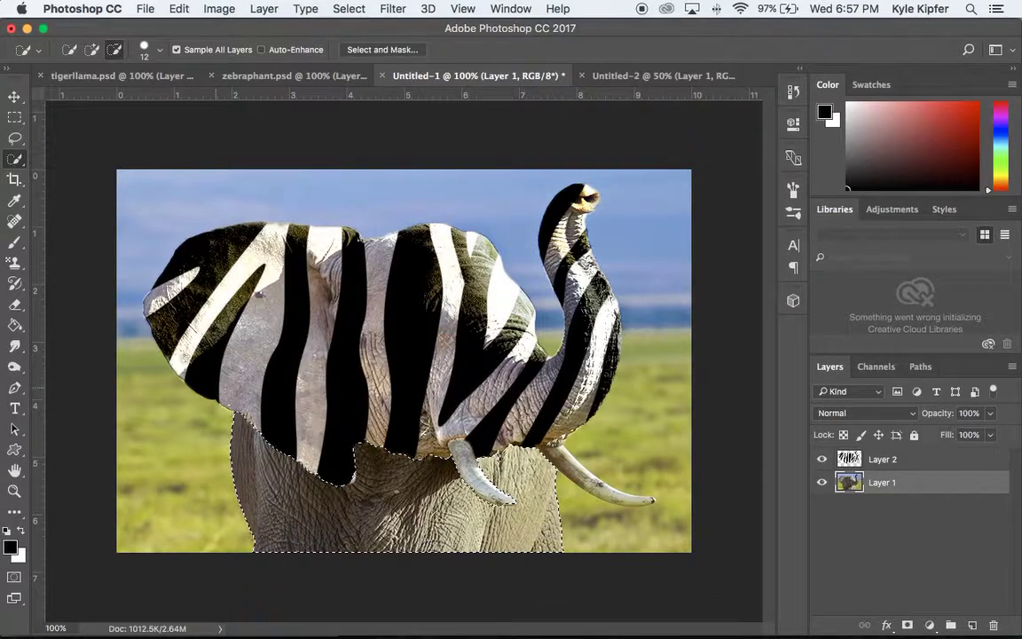
# Load the third zebra pattern into the Pattern Stamp and stroke the body's lower left
pyautogui.click(13, 264)
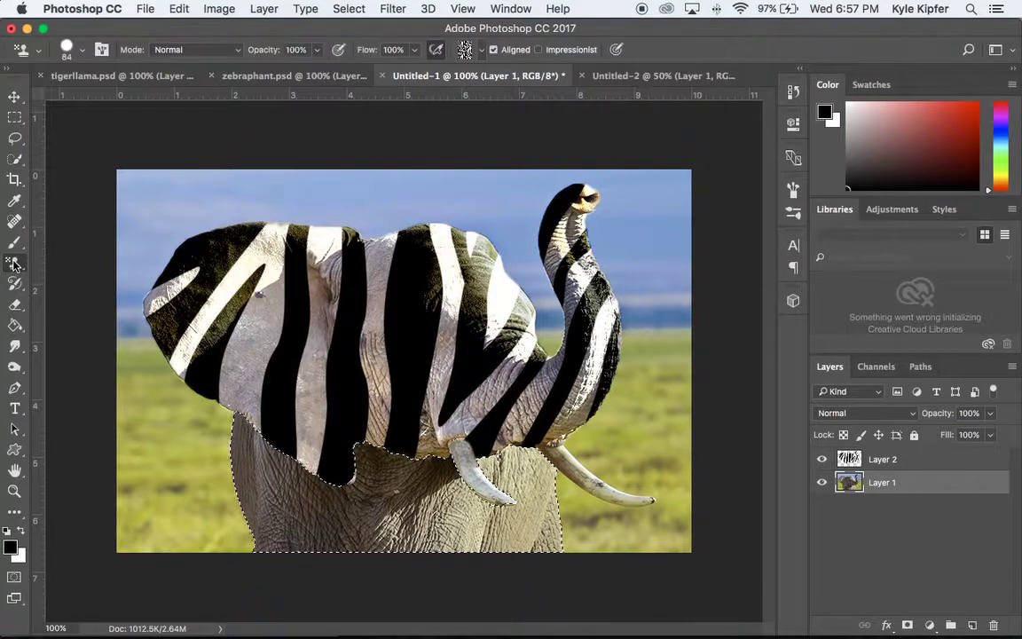
pyautogui.click(480, 51)
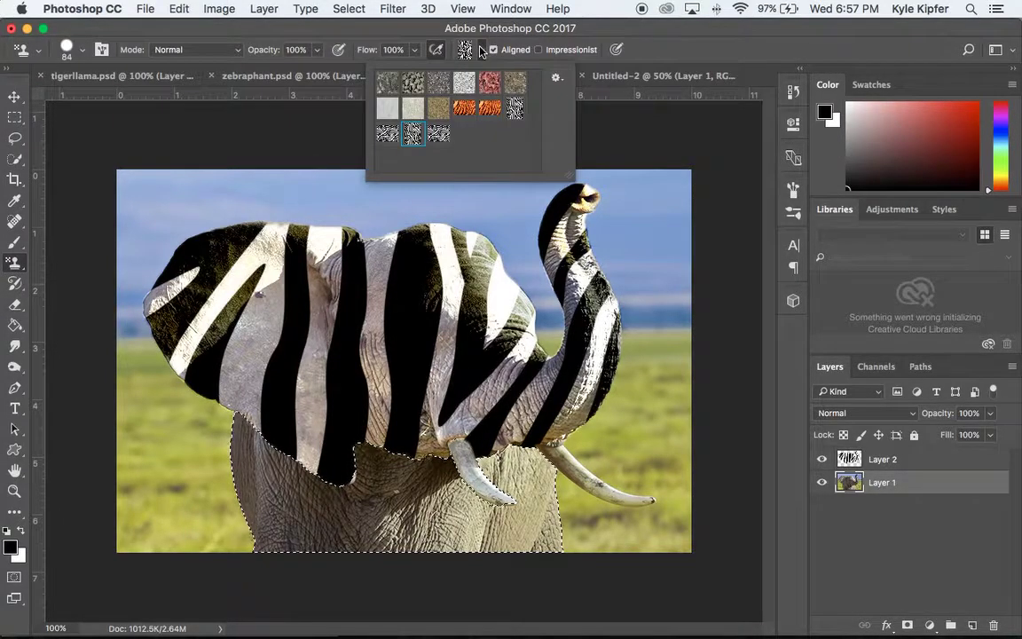
pyautogui.click(439, 135)
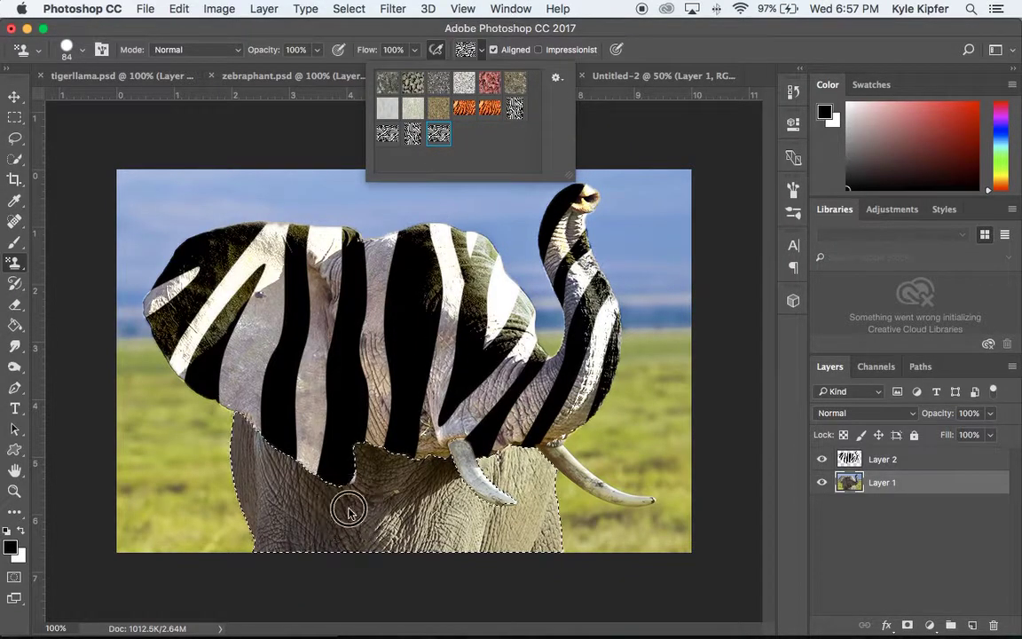
pyautogui.moveTo(348, 512)
pyautogui.mouseDown()
pyautogui.moveTo(269, 467)
pyautogui.moveTo(221, 456)
pyautogui.moveTo(239, 453)
pyautogui.mouseUp()
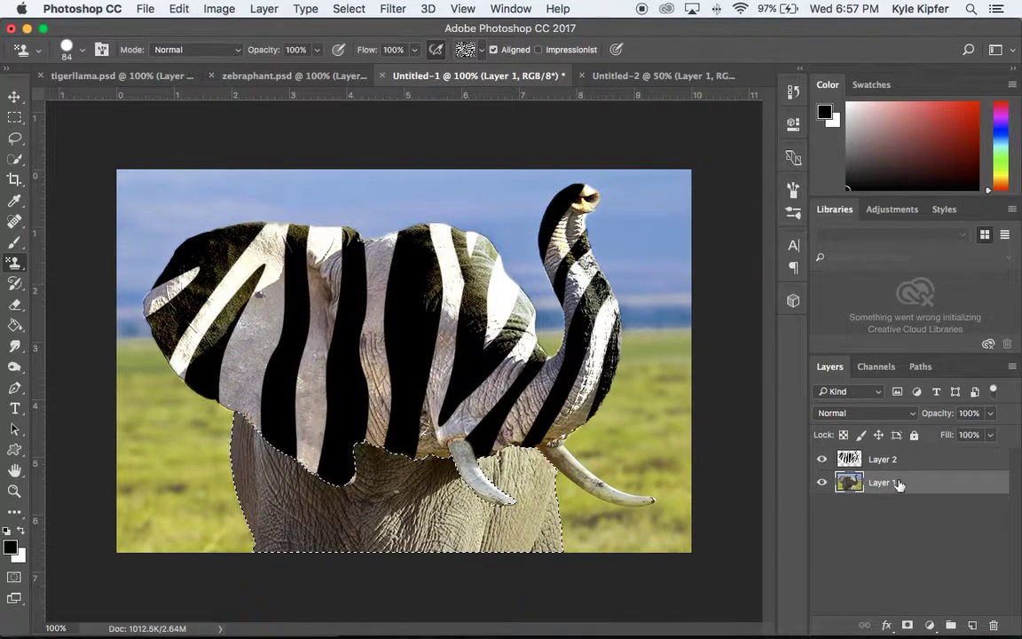
# Add Layer 3 and stamp stripes across the lower body out to the tusk
pyautogui.click(973, 627)
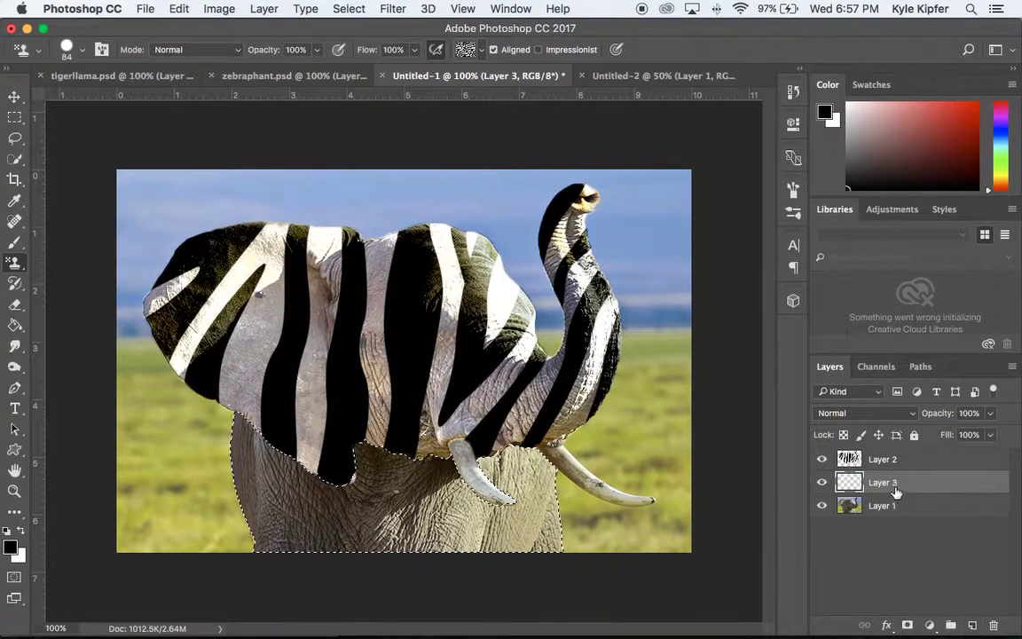
pyautogui.moveTo(279, 453)
pyautogui.mouseDown()
pyautogui.moveTo(249, 456)
pyautogui.moveTo(240, 431)
pyautogui.moveTo(313, 516)
pyautogui.moveTo(299, 492)
pyautogui.moveTo(229, 501)
pyautogui.moveTo(222, 492)
pyautogui.moveTo(278, 521)
pyautogui.moveTo(289, 542)
pyautogui.moveTo(377, 476)
pyautogui.mouseUp()
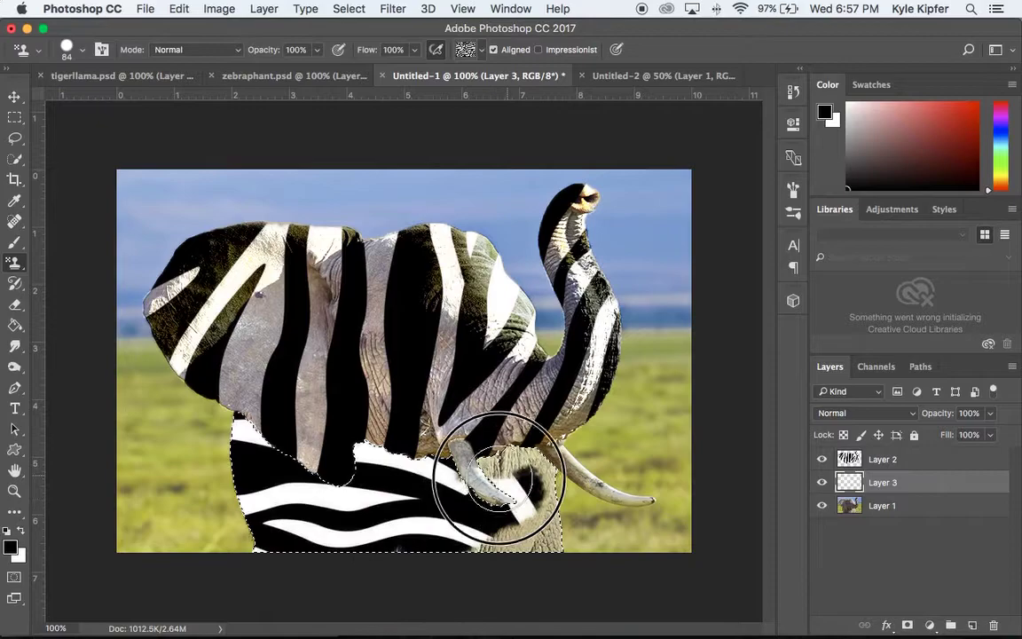
pyautogui.moveTo(444, 497)
pyautogui.mouseDown()
pyautogui.moveTo(532, 536)
pyautogui.moveTo(539, 555)
pyautogui.moveTo(524, 534)
pyautogui.moveTo(525, 480)
pyautogui.moveTo(565, 475)
pyautogui.mouseUp()
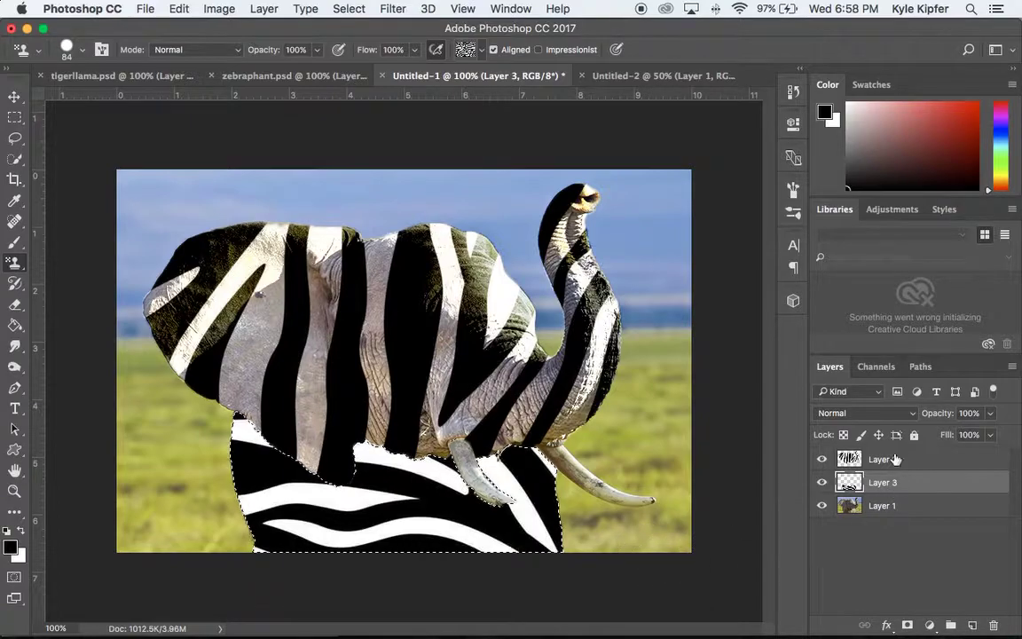
# Set Layer 3 to Overlay blending and clear the lower-body selection with Cmd+D
pyautogui.click(909, 415)
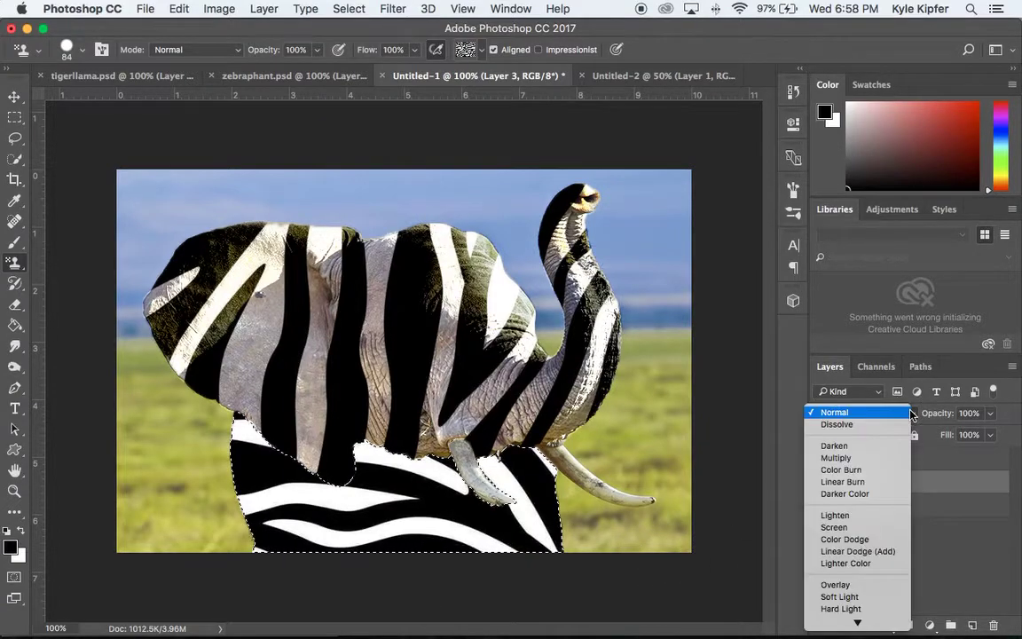
pyautogui.click(867, 589)
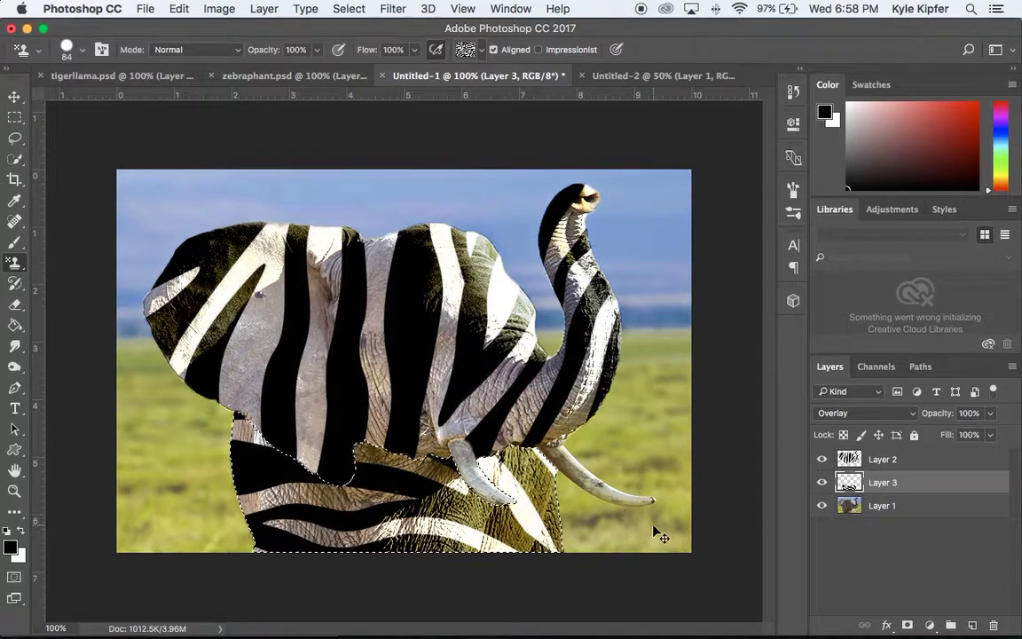
pyautogui.press('super+d')
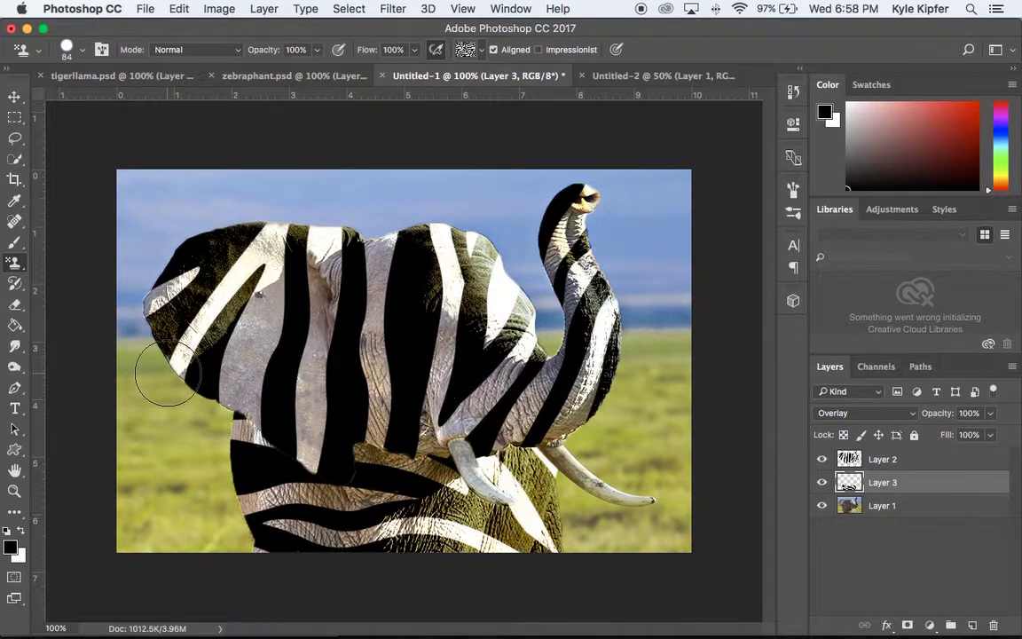
# With the Eraser chosen, select Layer 2 and lower its opacity to 59% to reveal the eye
pyautogui.click(16, 305)
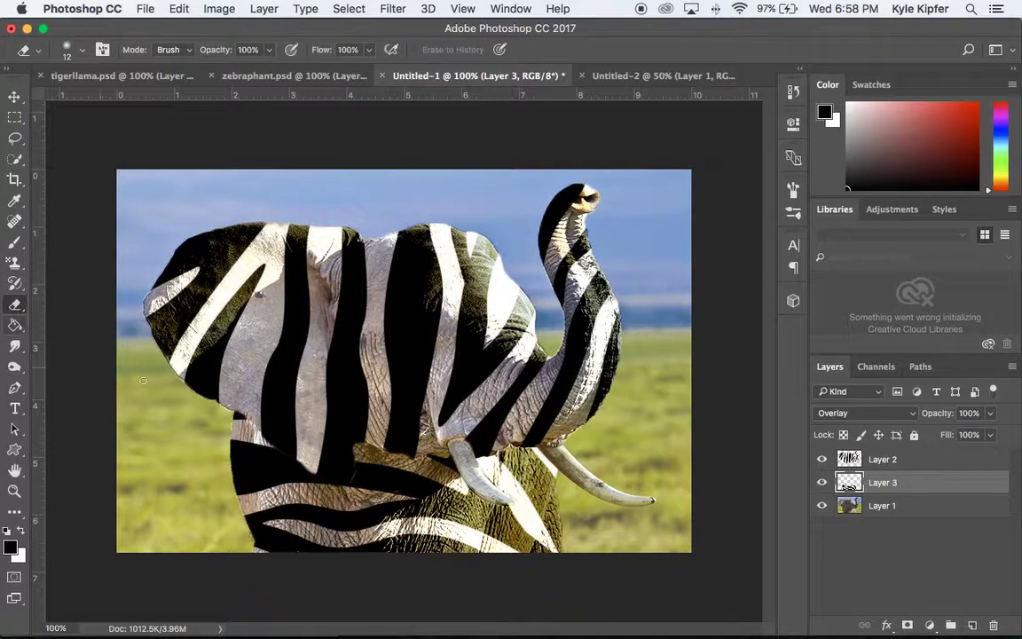
pyautogui.click(914, 459)
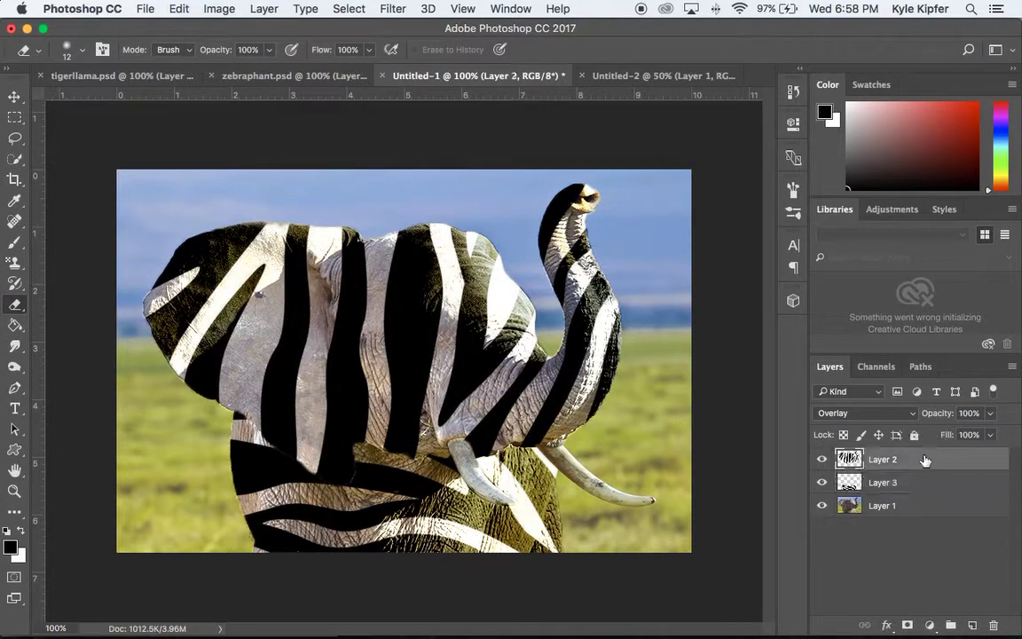
pyautogui.click(990, 414)
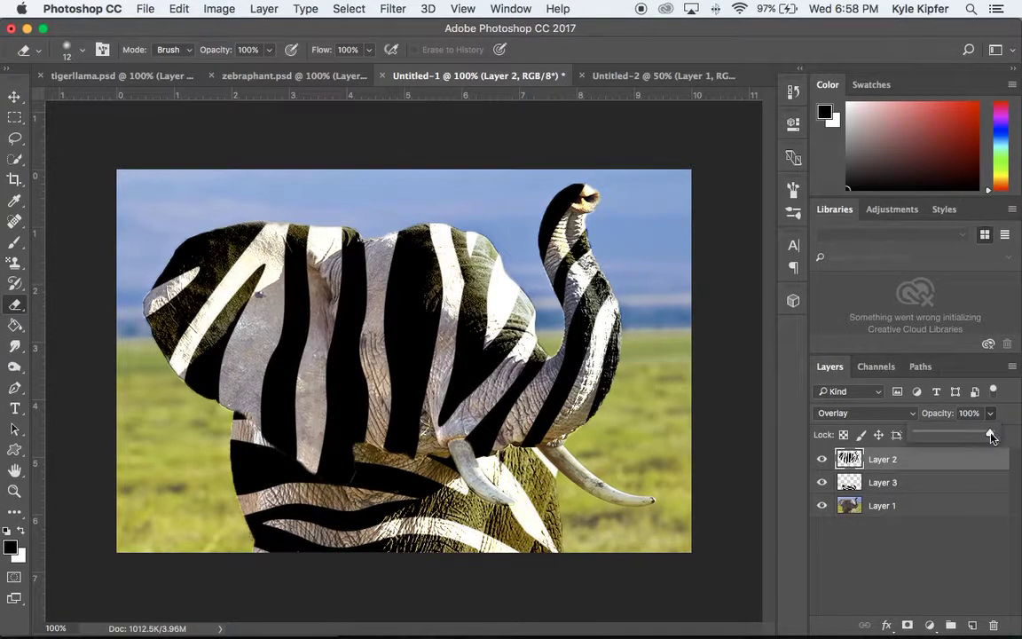
pyautogui.moveTo(991, 435); pyautogui.dragTo(961, 434)
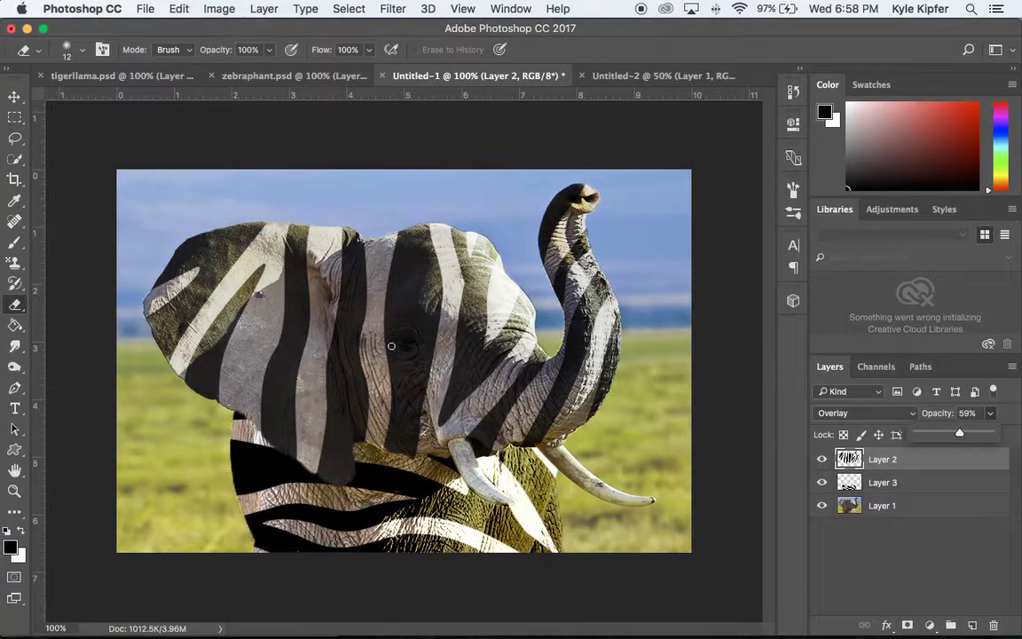
# Erase the stripes over the eye with a soft 21 px tip, then restore Layer 2 to 100% opacity
pyautogui.click(82, 49)
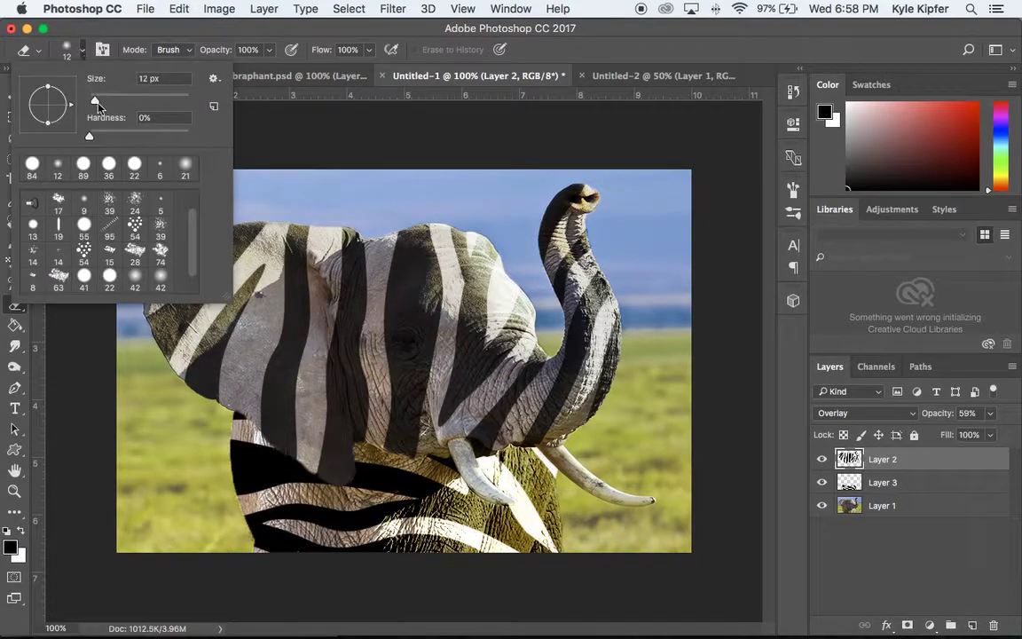
pyautogui.click(185, 165)
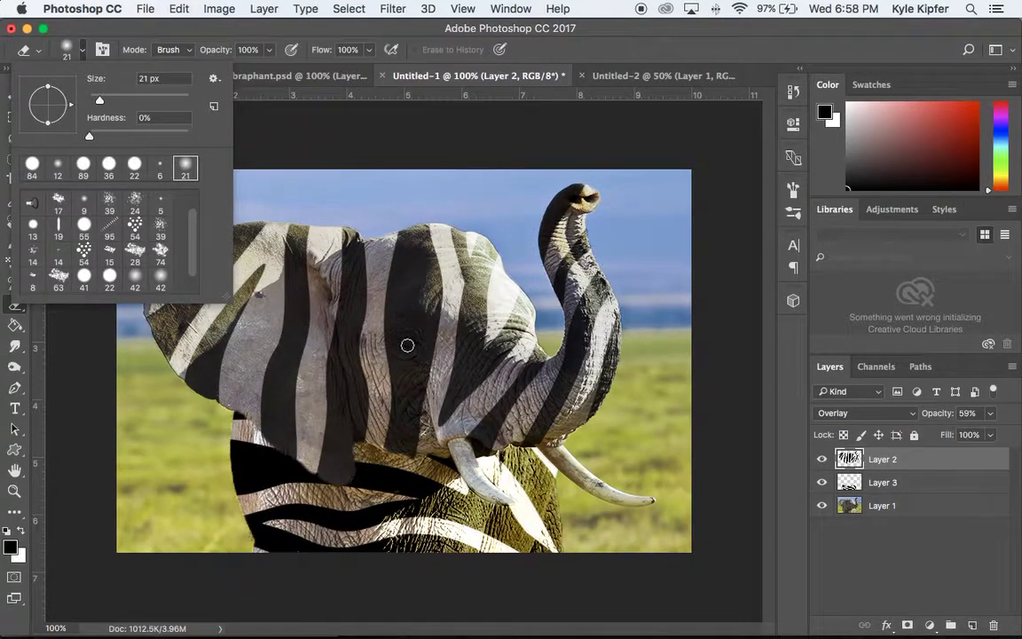
pyautogui.click(410, 345)
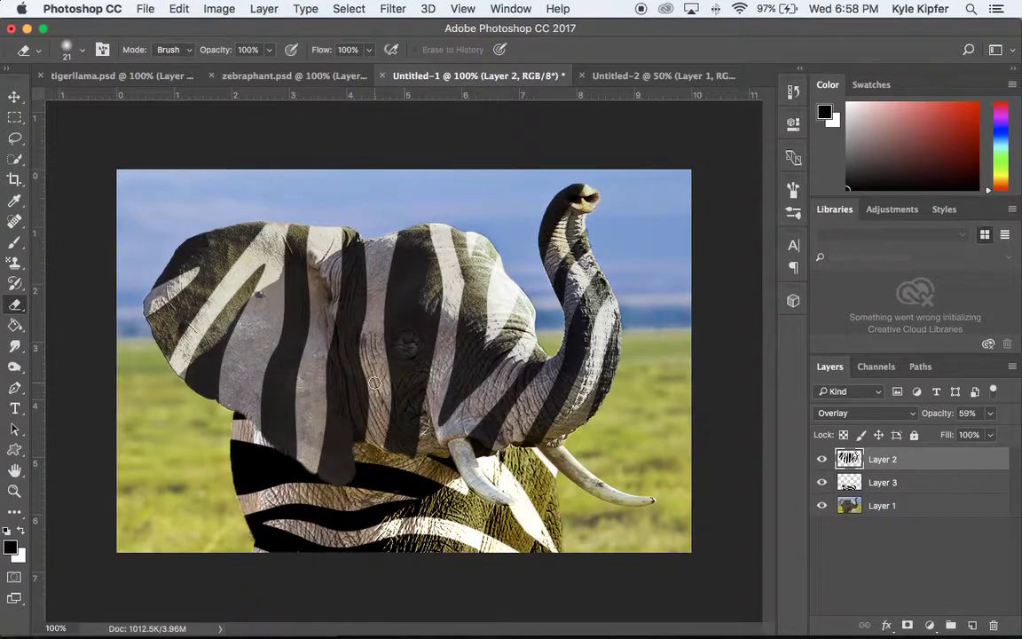
pyautogui.click(990, 413)
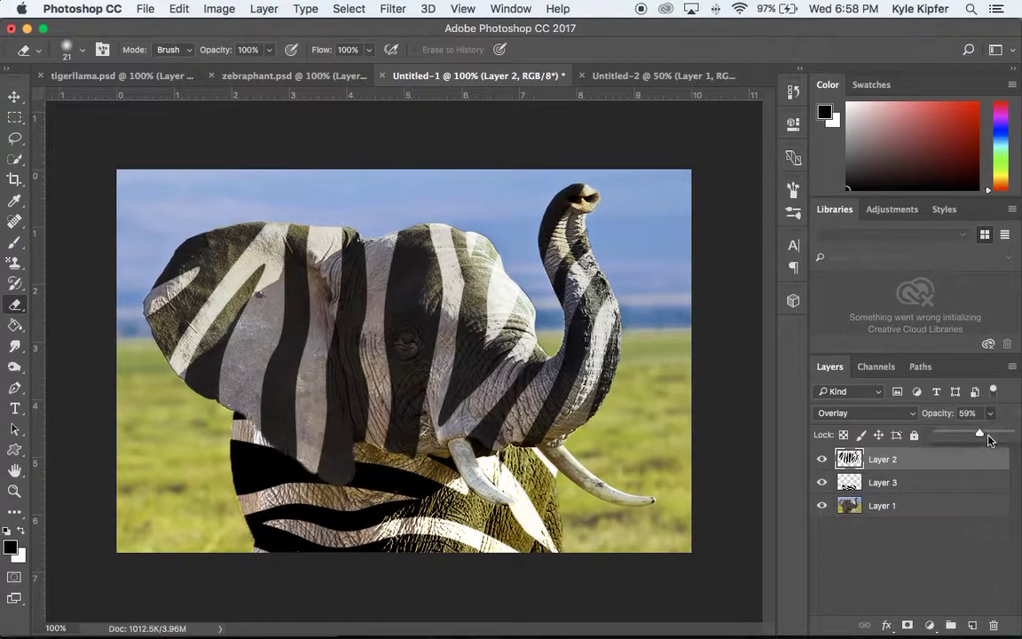
pyautogui.moveTo(982, 435); pyautogui.dragTo(1013, 433)
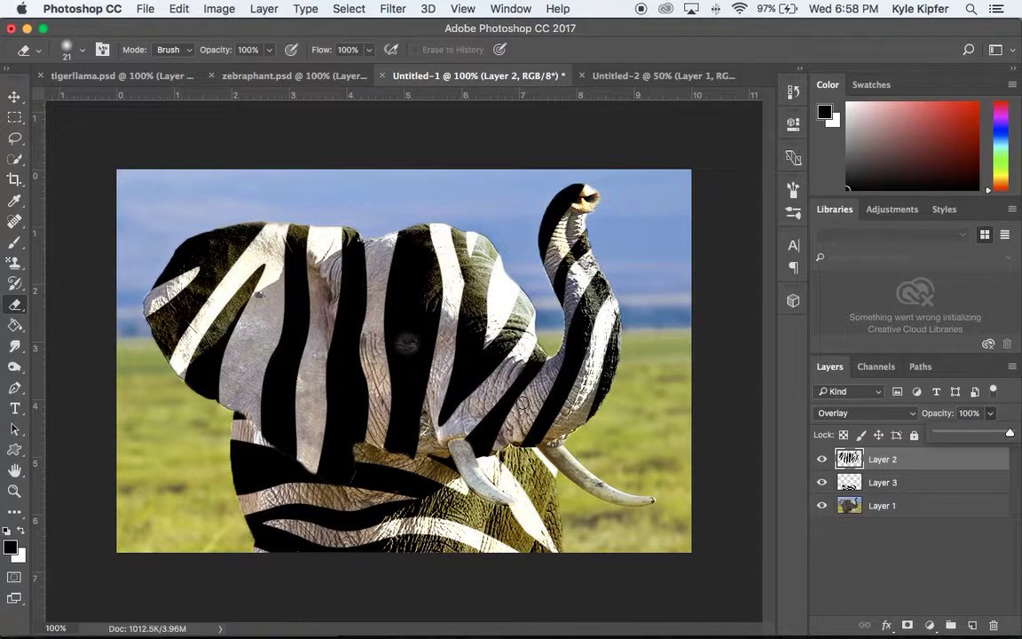
# Erase one more spot of stripe over the elephant's eye on Layer 2
pyautogui.click(410, 344)
pyautogui.moveTo(581, 626)
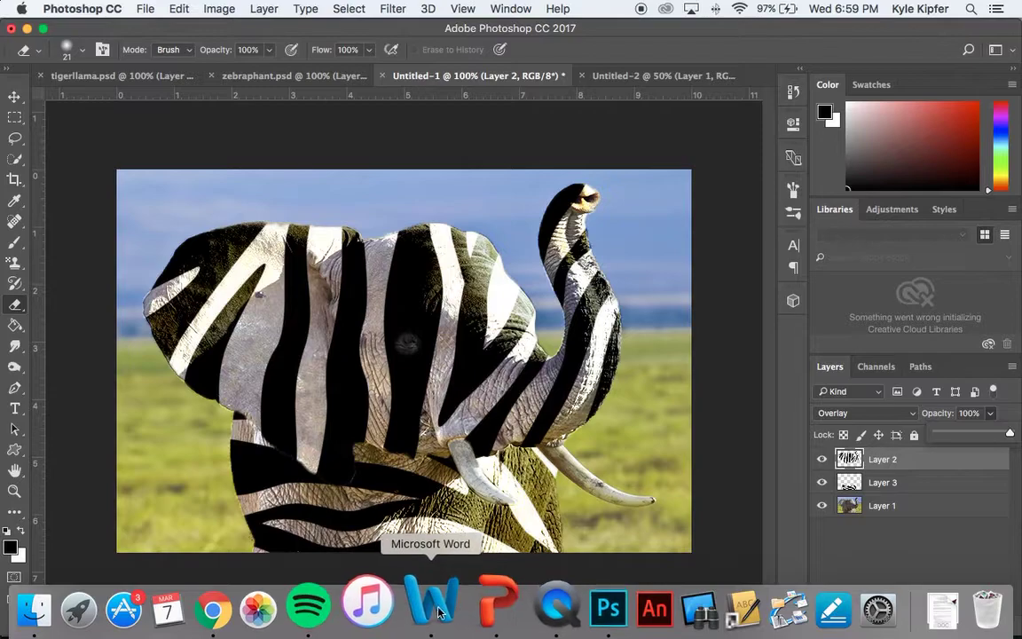